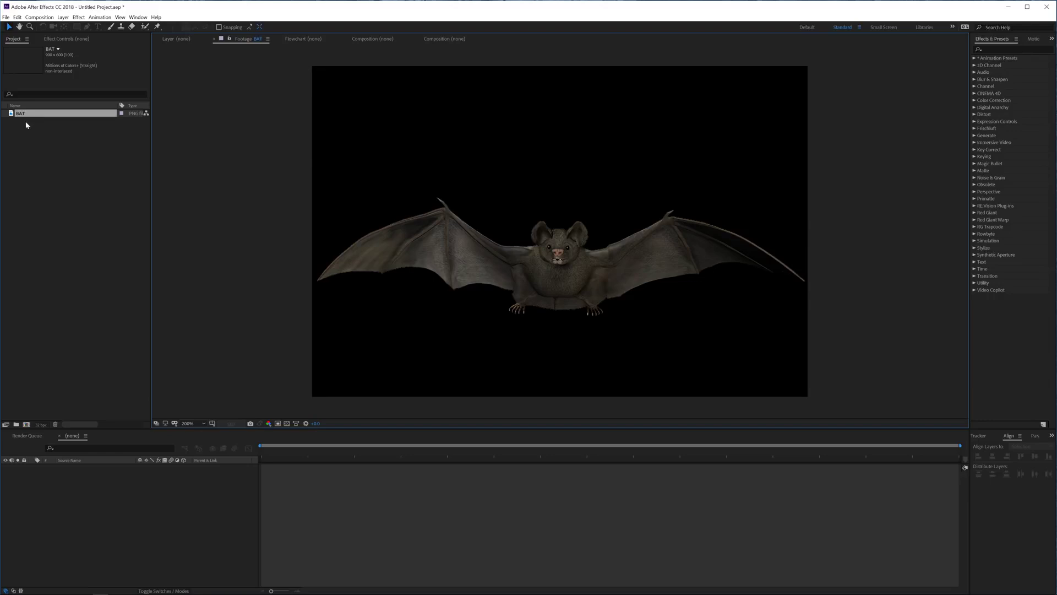
# Build the BAT 2 composition from the BAT image, zoom to 200%, and arm the Puppet Pin tool.
pyautogui.moveTo(24, 114); pyautogui.dragTo(26, 426)
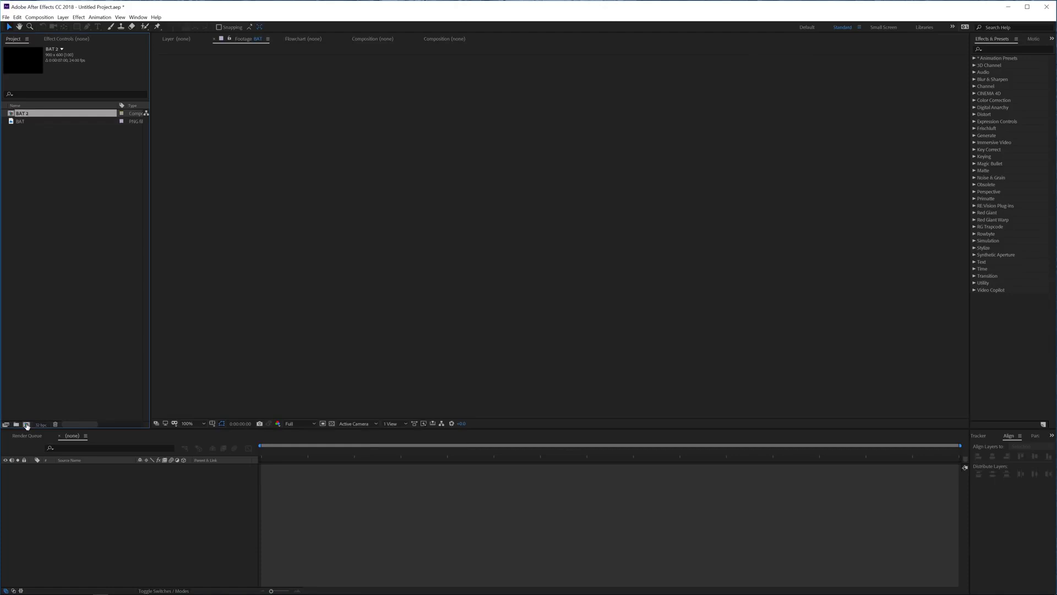
pyautogui.press('.')
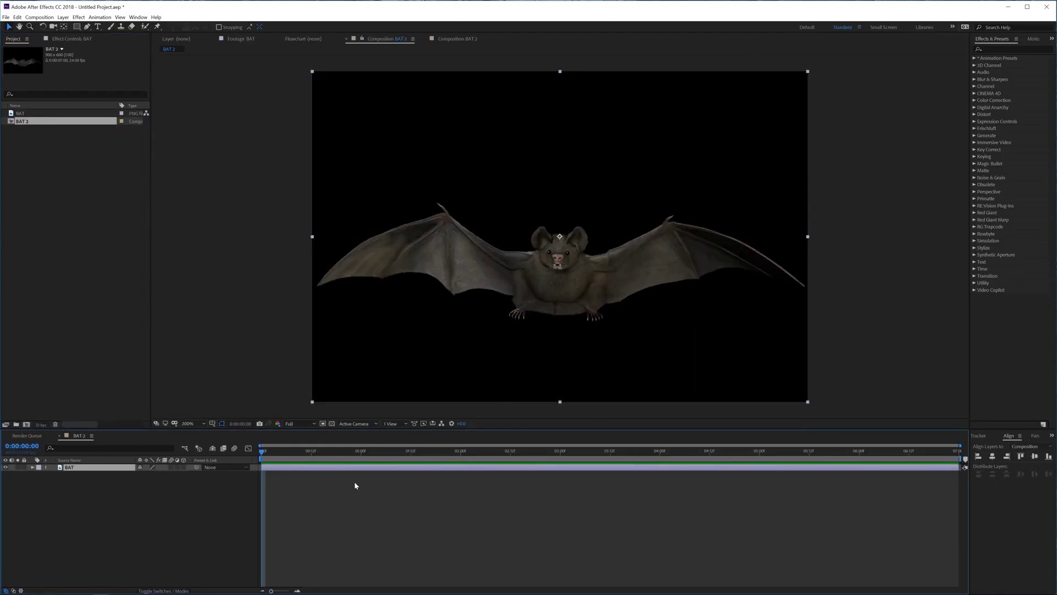
pyautogui.click(355, 482)
pyautogui.click(358, 468)
pyautogui.click(158, 27)
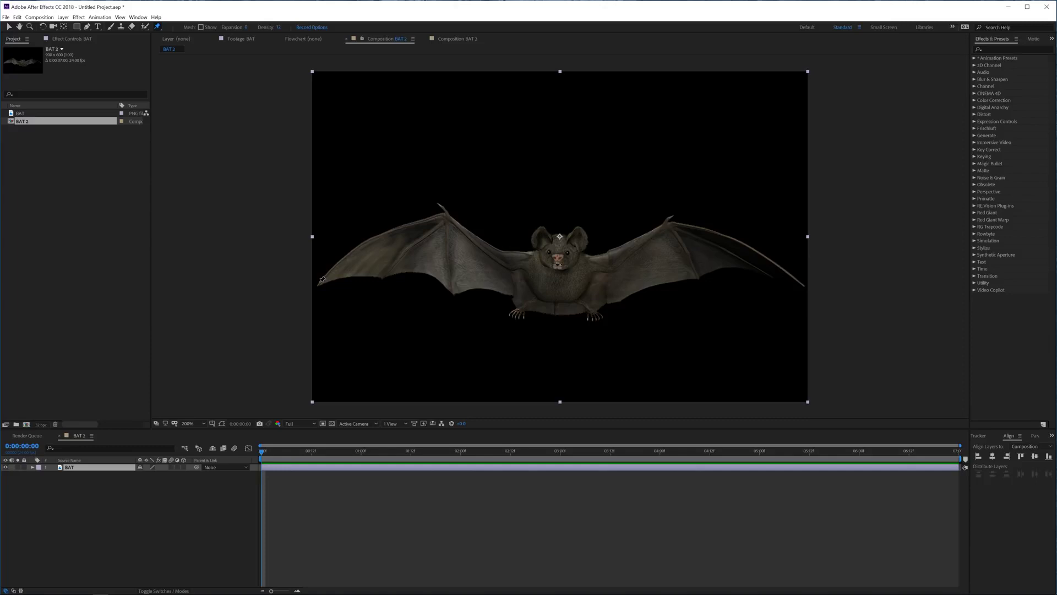
# Pin the left wing tip, left wing joint, left shoulder, nose, body centre, left chest and left foot.
pyautogui.click(320, 282)
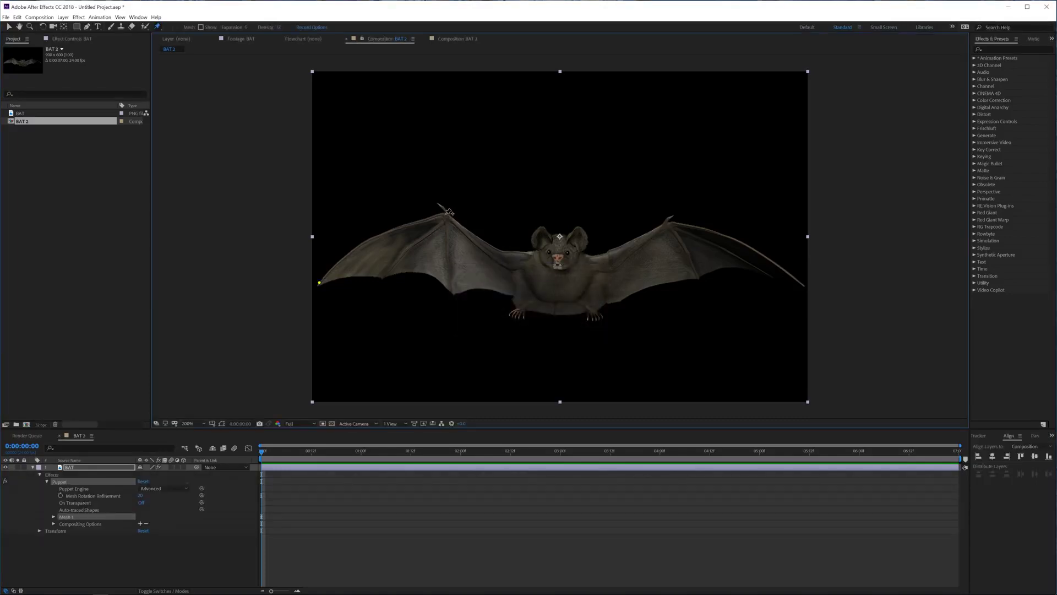
pyautogui.click(445, 214)
pyautogui.click(522, 257)
pyautogui.click(506, 257)
pyautogui.click(558, 256)
pyautogui.click(558, 281)
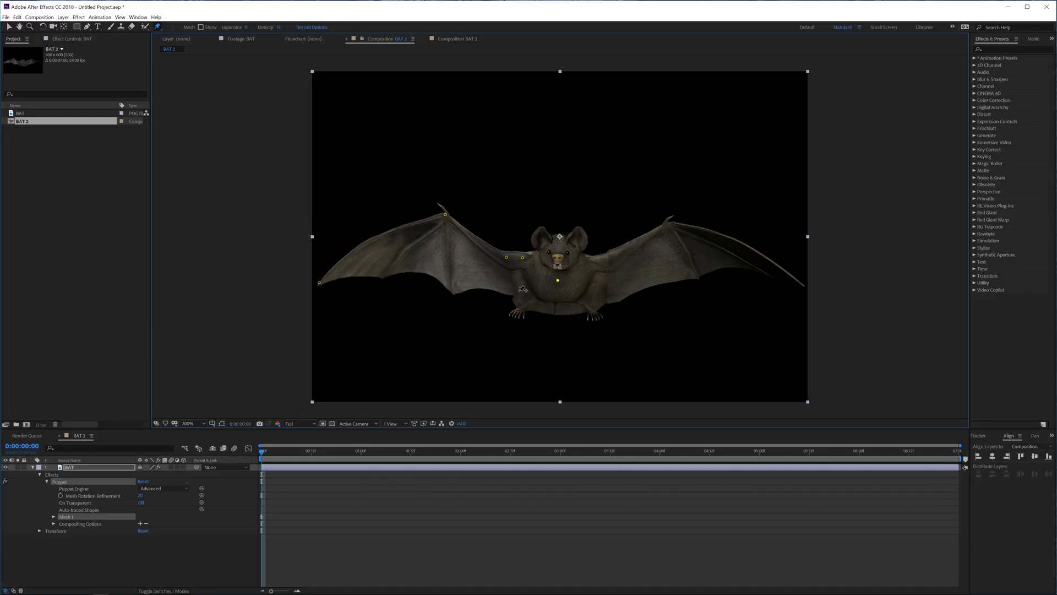
pyautogui.click(523, 282)
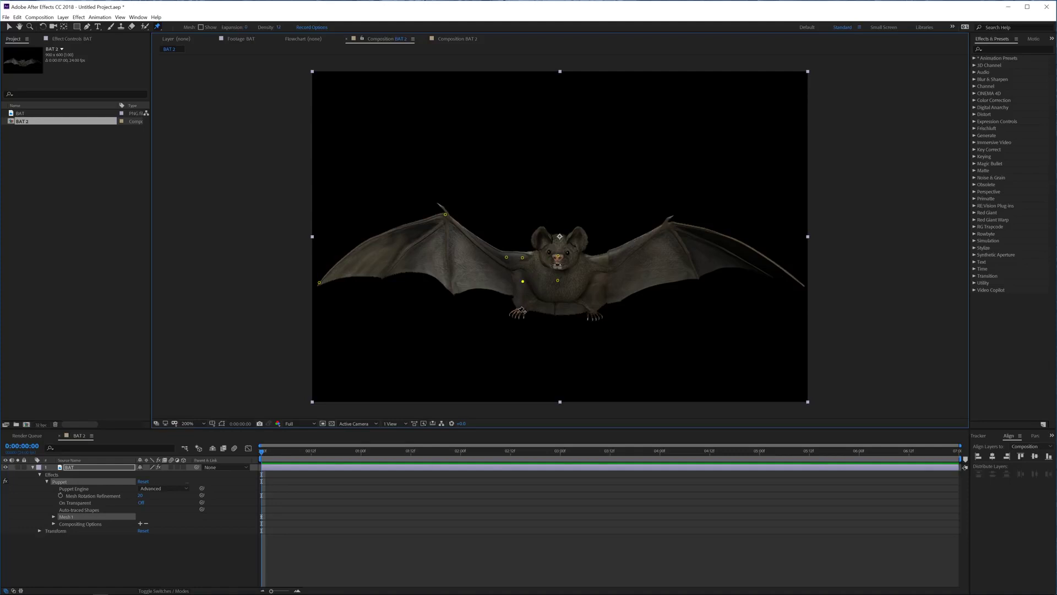
pyautogui.click(517, 313)
# Pin the right foot, right chest, right shoulder, both right wing joints and the right wing tip.
pyautogui.click(597, 316)
pyautogui.click(598, 281)
pyautogui.click(599, 258)
pyautogui.click(622, 252)
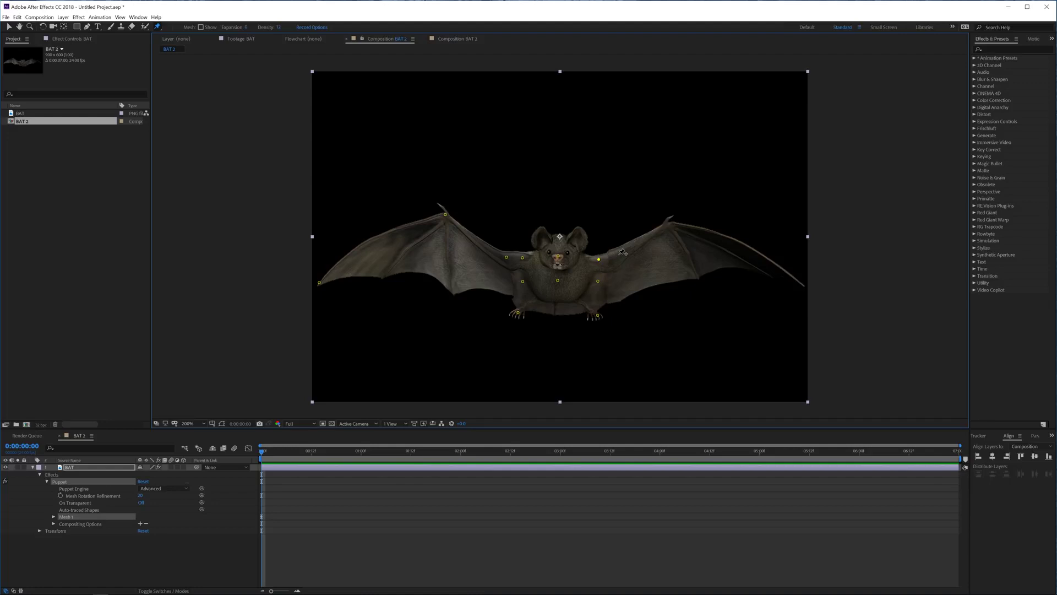
pyautogui.click(670, 222)
pyautogui.click(805, 285)
# Show each puppet pin's Position keyframe in the timeline, scrub ahead, then return to frame 0.
pyautogui.press('u')
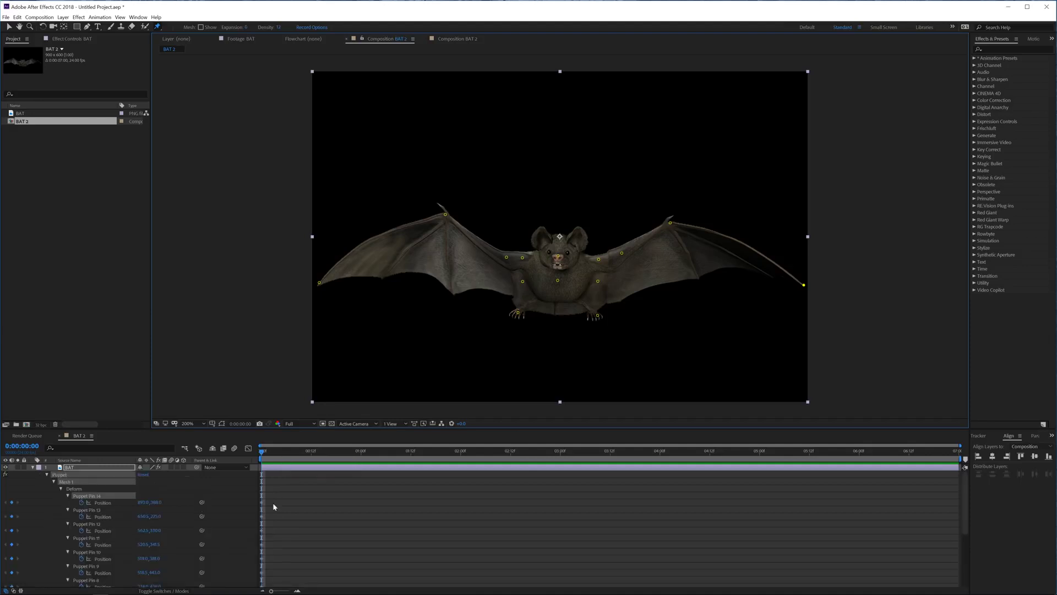
pyautogui.scroll(-3, 285, 459)
pyautogui.moveTo(285, 458); pyautogui.dragTo(340, 458)
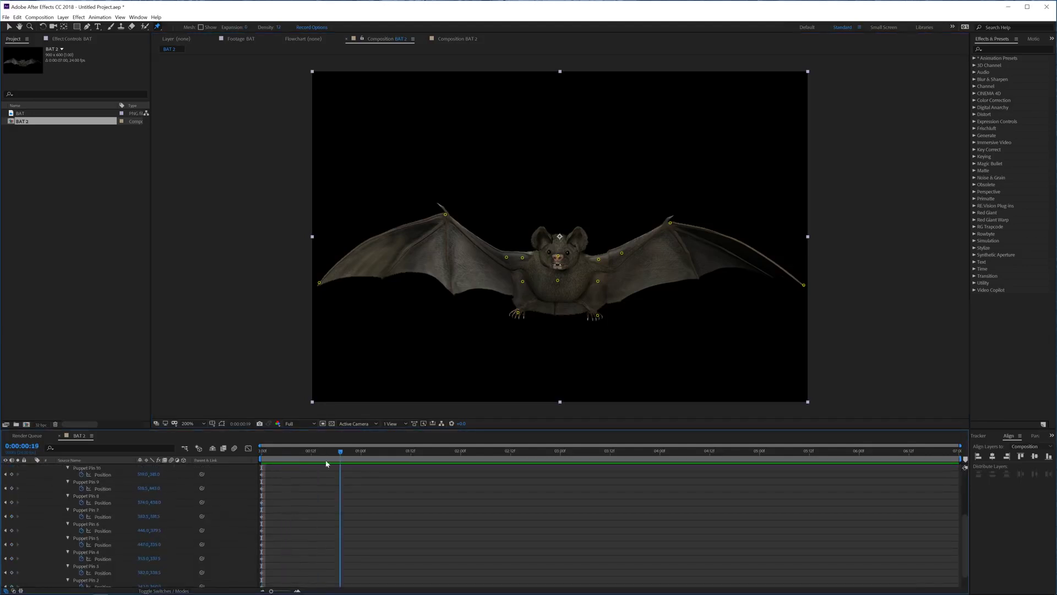
pyautogui.scroll(3, 302, 536)
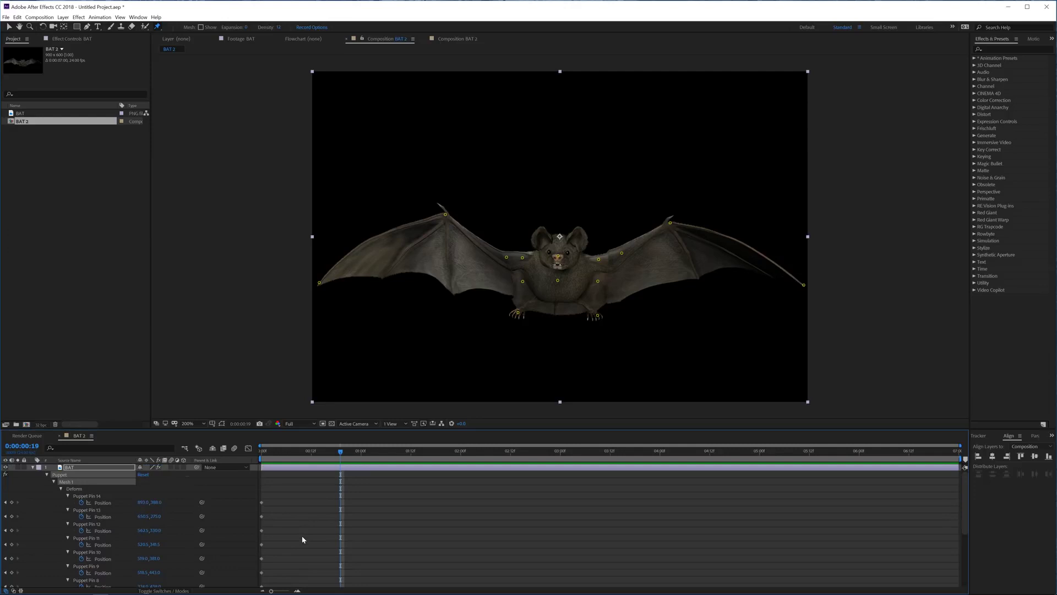
pyautogui.press('Home')
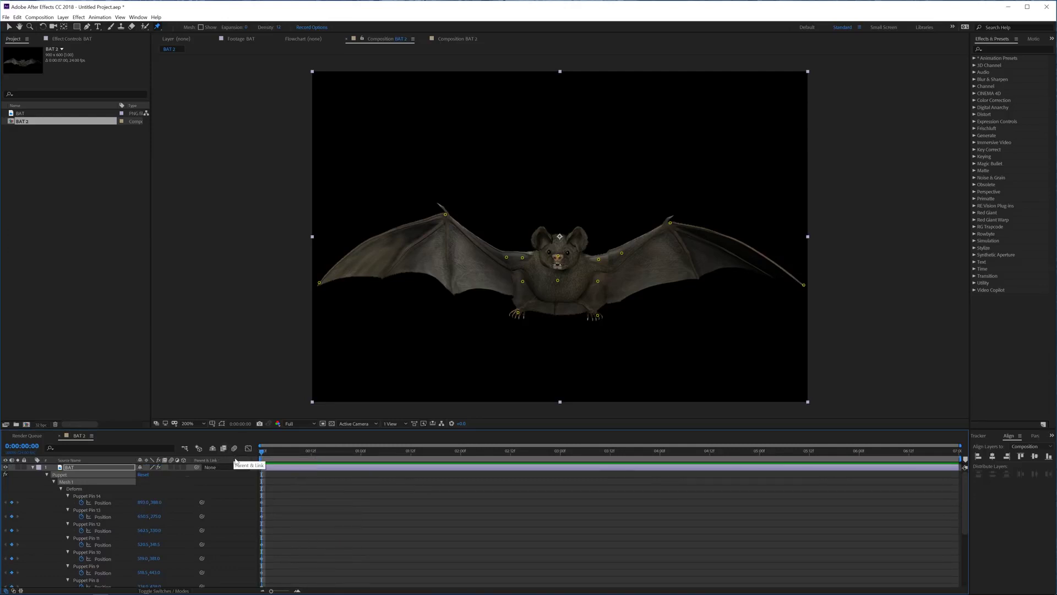
pyautogui.press('space')
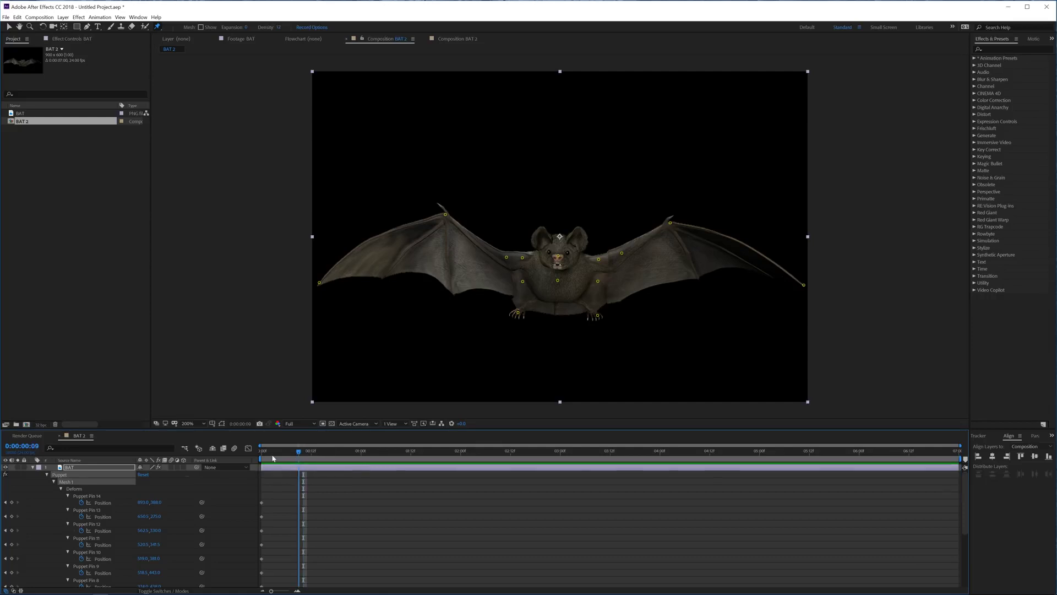
pyautogui.press('space')
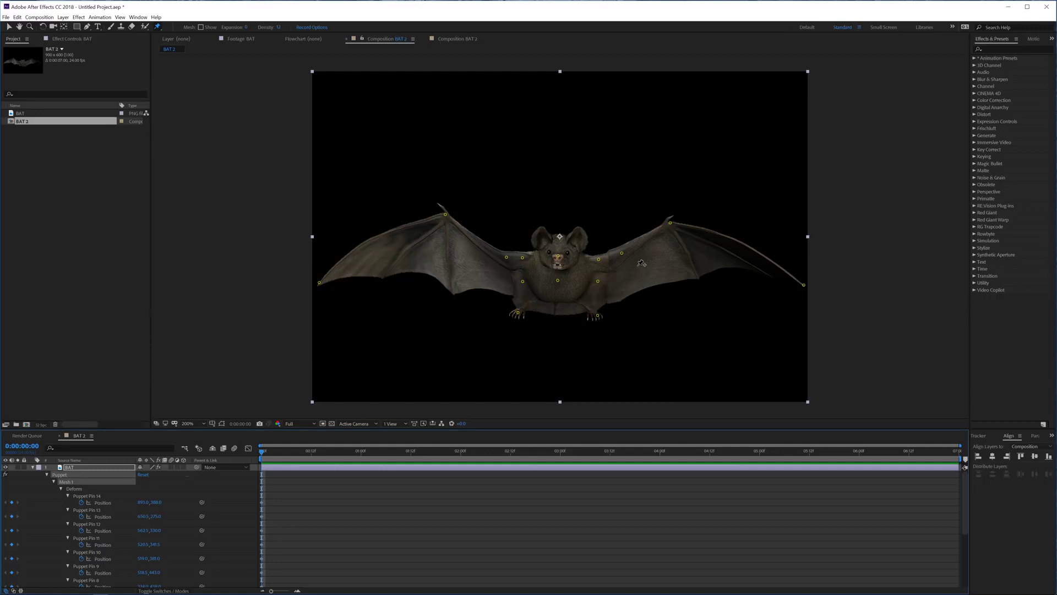
# Drag both wing tips and upper wing joints downward at 0:00:00:00 into a down-stroke pose.
pyautogui.click(446, 218)
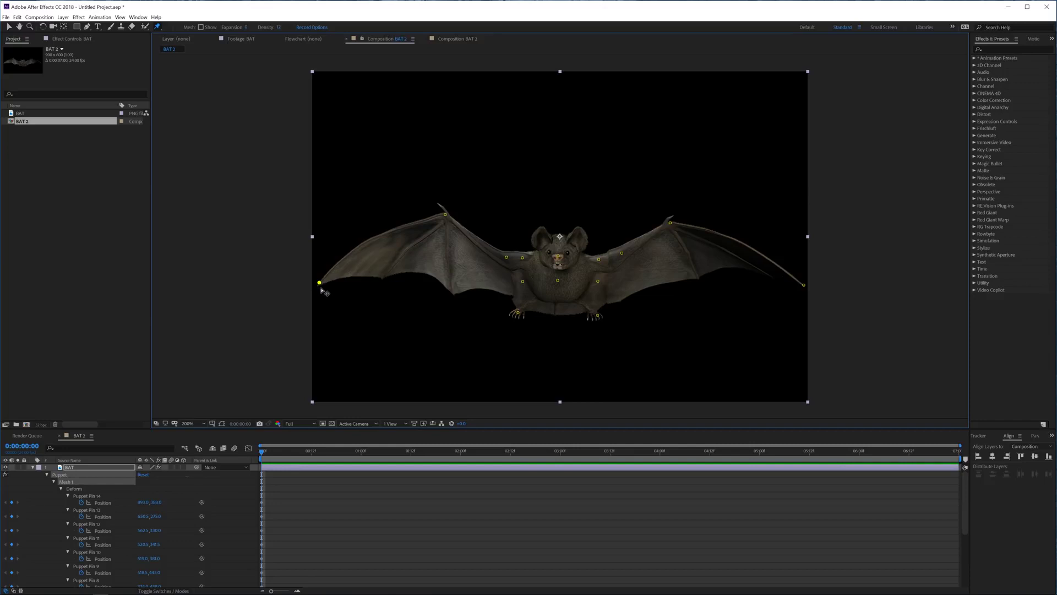
pyautogui.moveTo(320, 283); pyautogui.dragTo(334, 365)
pyautogui.moveTo(447, 219); pyautogui.dragTo(449, 262)
pyautogui.click(805, 285)
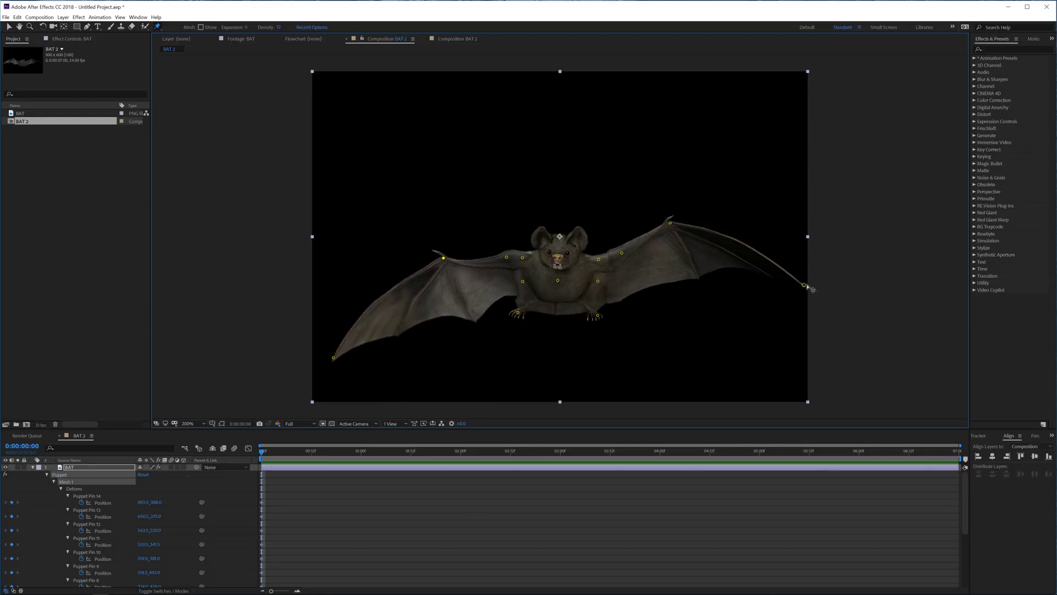
pyautogui.moveTo(804, 285); pyautogui.dragTo(784, 359)
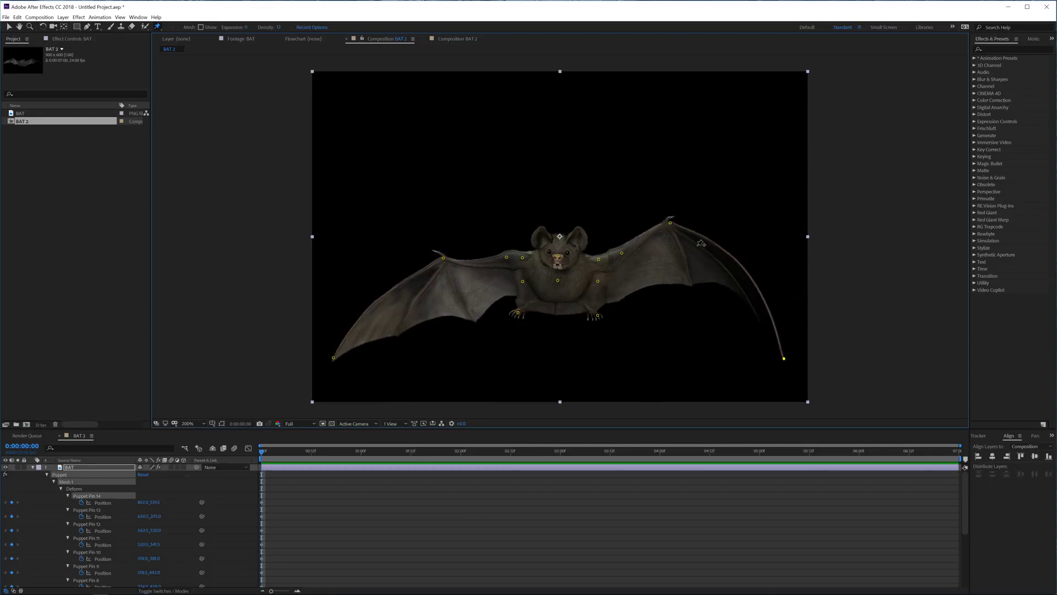
pyautogui.moveTo(672, 224); pyautogui.dragTo(664, 262)
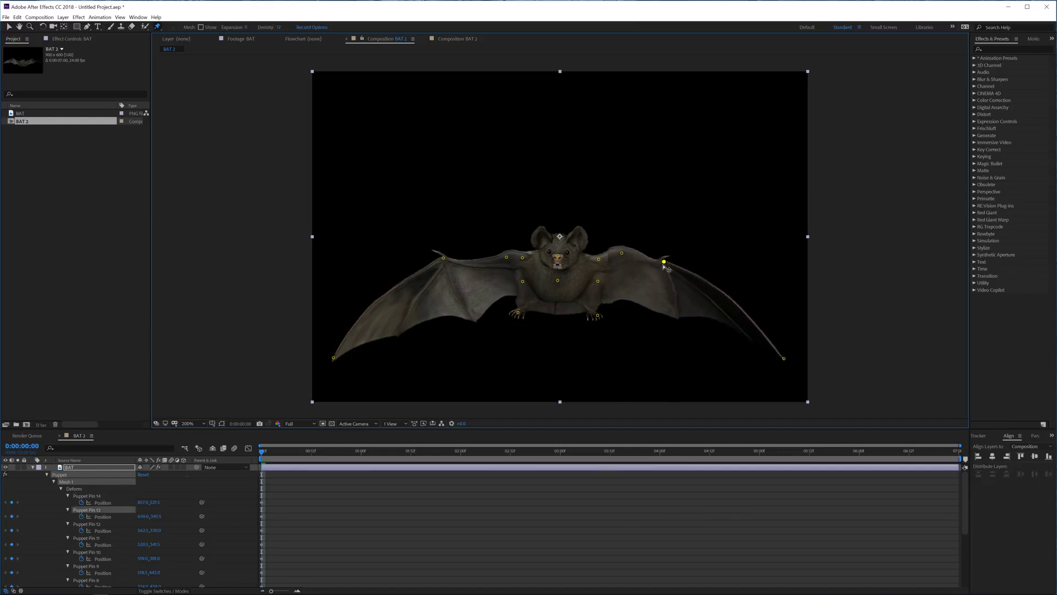
pyautogui.moveTo(789, 363); pyautogui.dragTo(754, 396)
pyautogui.moveTo(333, 357); pyautogui.dragTo(362, 391)
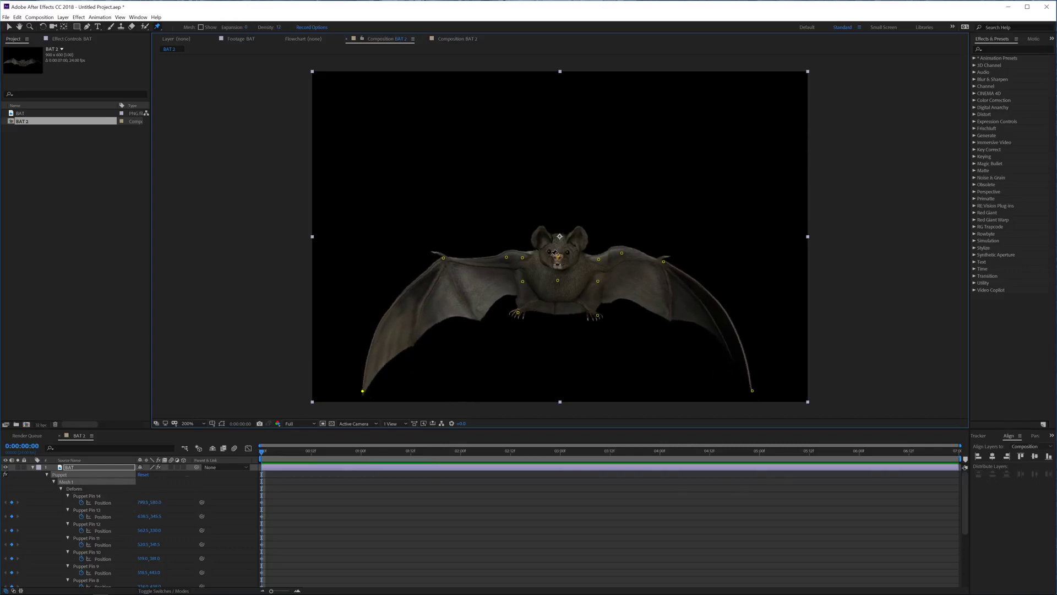
# Raise the body, shoulder, chest and foot pins together, then reshape both inner wing joints.
pyautogui.click(523, 259)
pyautogui.keyDown('shift'); pyautogui.click(522, 281); pyautogui.keyUp('shift')
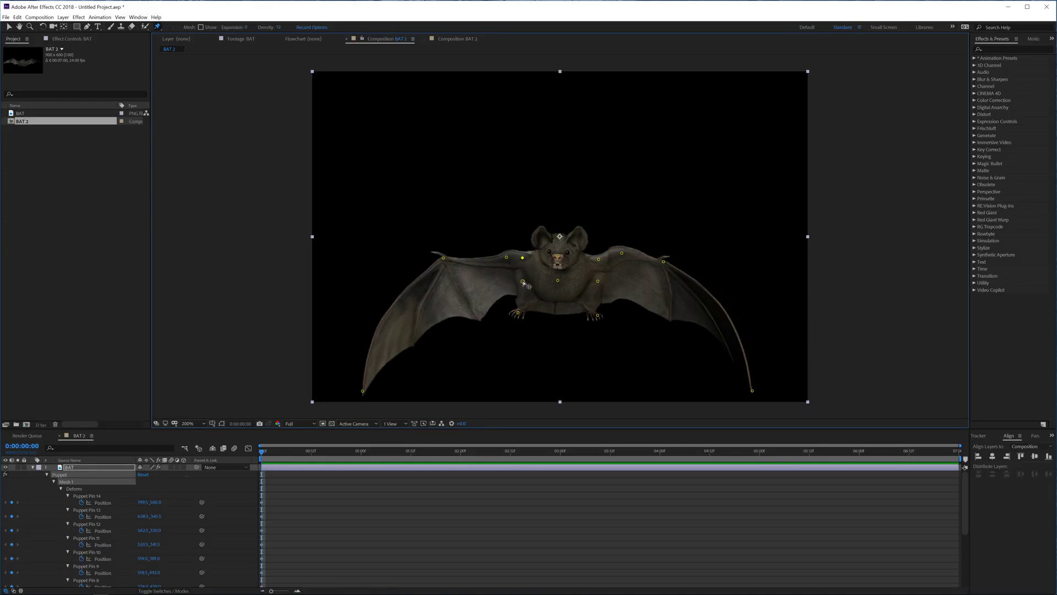
pyautogui.keyDown('shift'); pyautogui.click(519, 313); pyautogui.keyUp('shift')
pyautogui.keyDown('shift'); pyautogui.click(558, 281); pyautogui.keyUp('shift')
pyautogui.keyDown('shift'); pyautogui.click(598, 260); pyautogui.keyUp('shift')
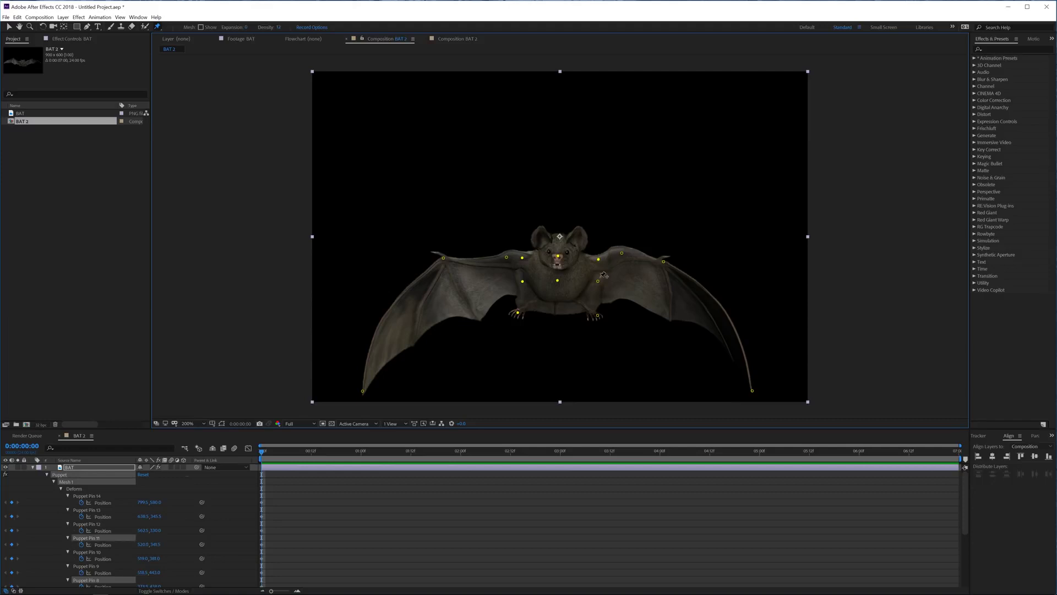
pyautogui.keyDown('shift'); pyautogui.click(599, 282); pyautogui.keyUp('shift')
pyautogui.keyDown('shift'); pyautogui.click(598, 316); pyautogui.keyUp('shift')
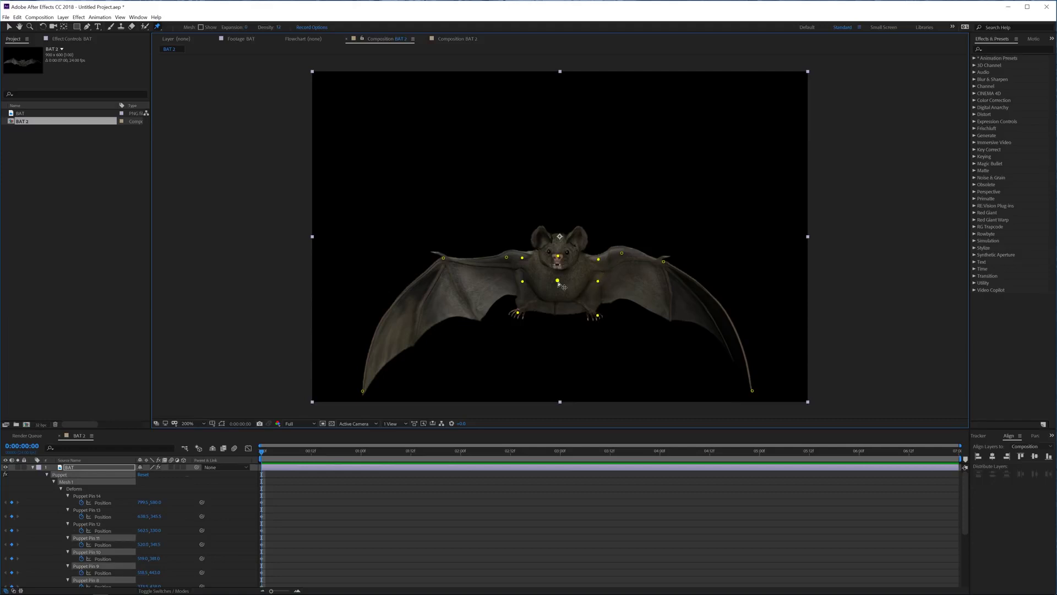
pyautogui.moveTo(557, 280); pyautogui.dragTo(498, 249)
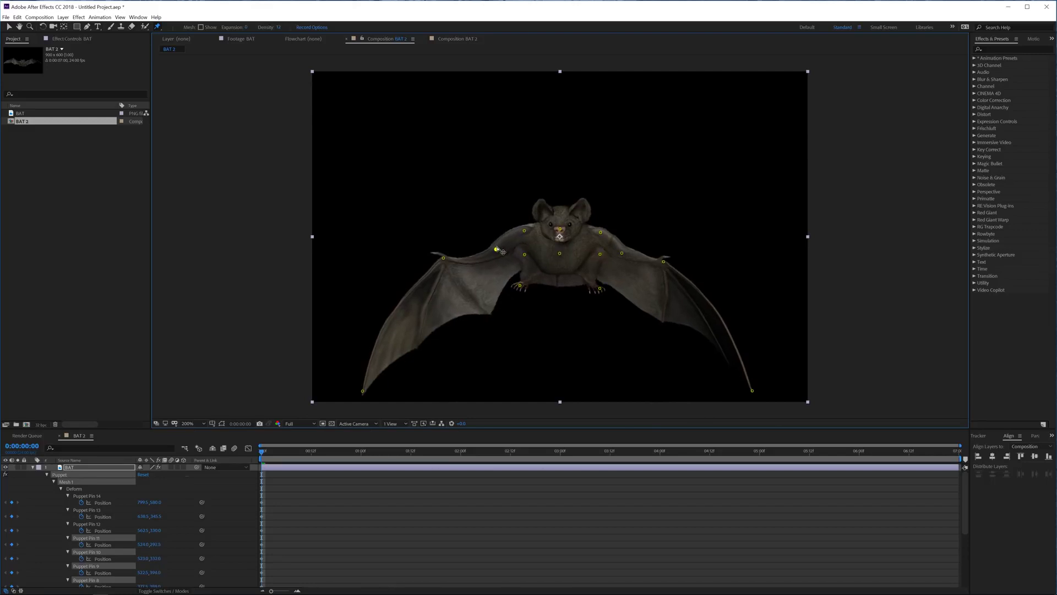
pyautogui.moveTo(622, 253); pyautogui.dragTo(629, 246)
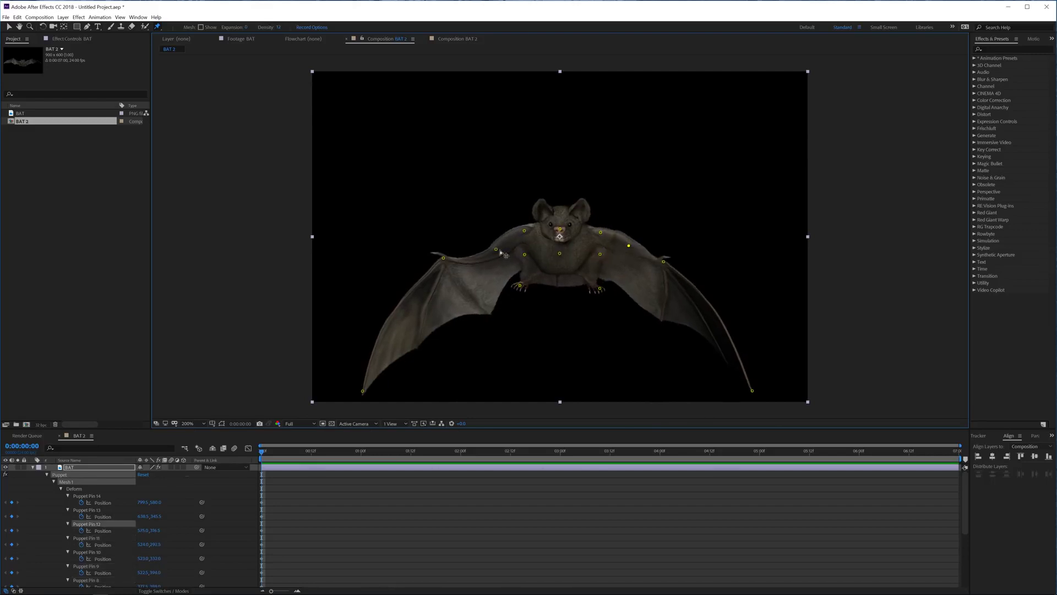
pyautogui.moveTo(496, 249); pyautogui.dragTo(433, 280)
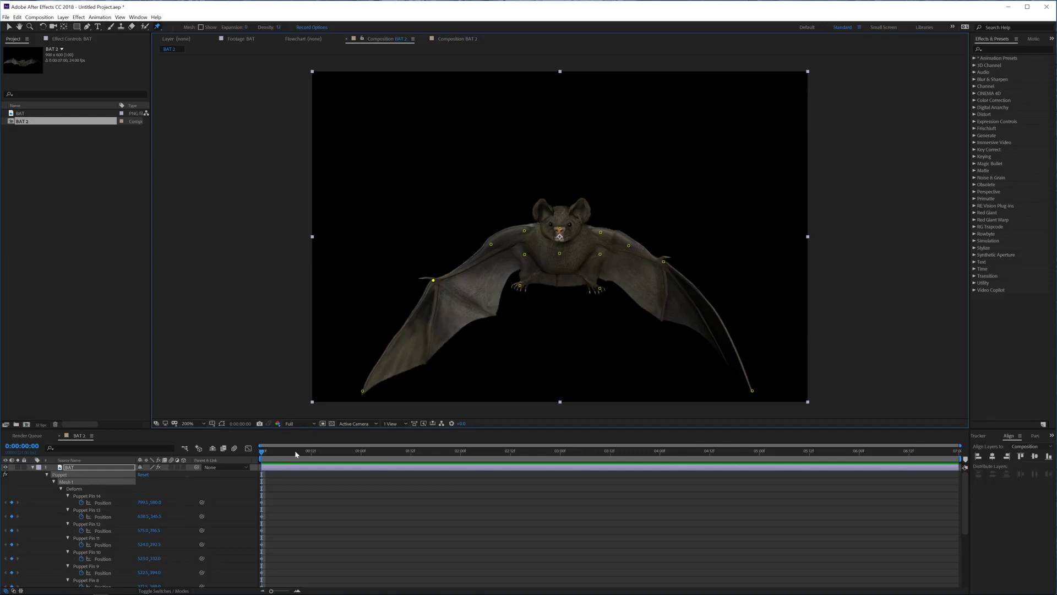
# At 0:00:00:10, select the shoulder, chest, foot and inner wing pins and lower the body.
pyautogui.hotkey('shift', 'pagedown')
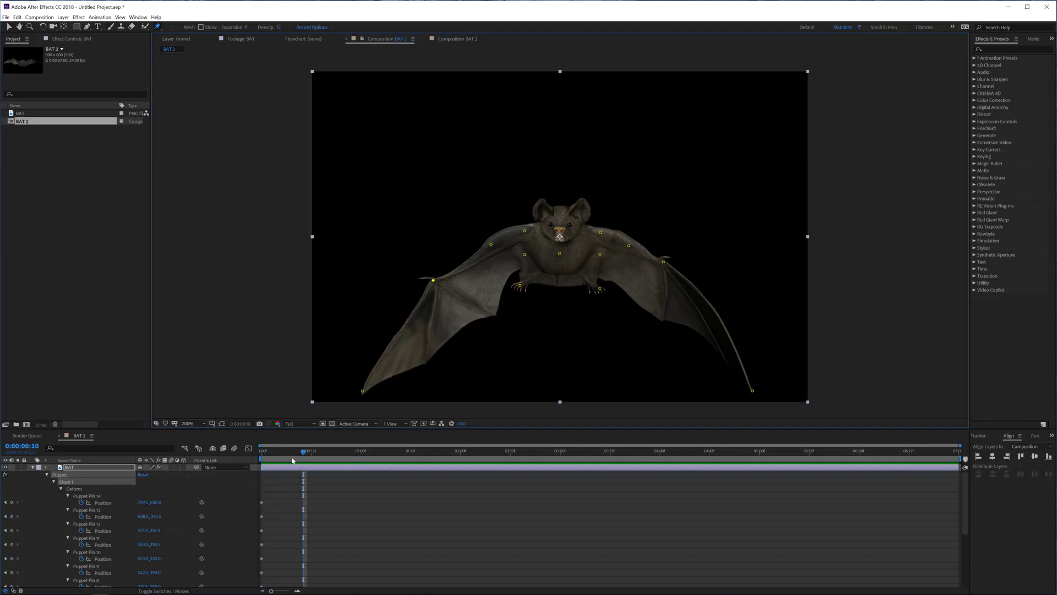
pyautogui.click(525, 231)
pyautogui.click(521, 284)
pyautogui.keyDown('shift'); pyautogui.click(600, 232); pyautogui.keyUp('shift')
pyautogui.keyDown('shift'); pyautogui.click(600, 254); pyautogui.keyUp('shift')
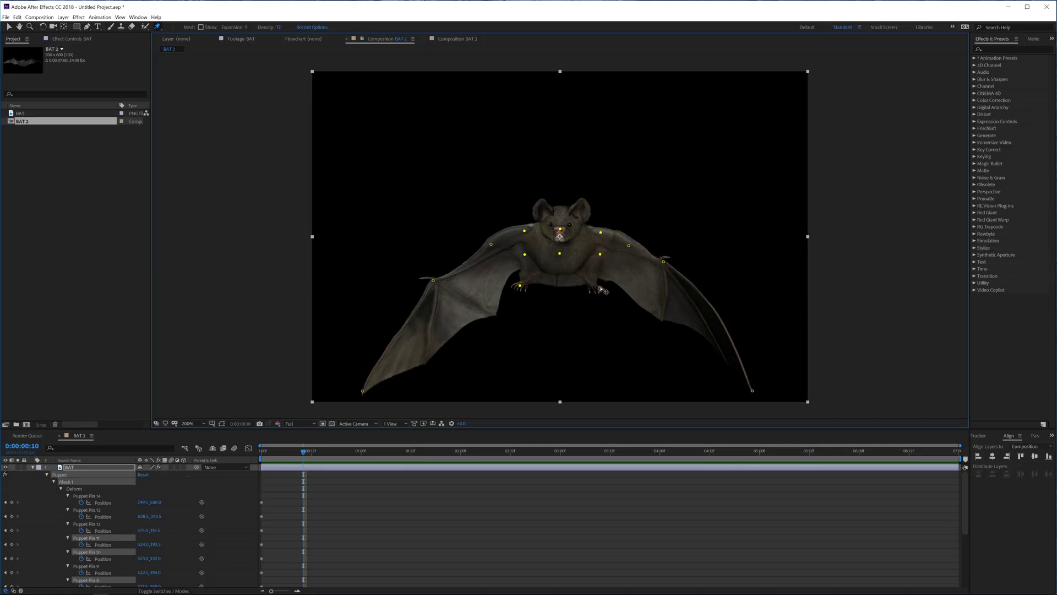
pyautogui.keyDown('shift'); pyautogui.click(600, 288); pyautogui.keyUp('shift')
pyautogui.keyDown('shift'); pyautogui.click(629, 246); pyautogui.keyUp('shift')
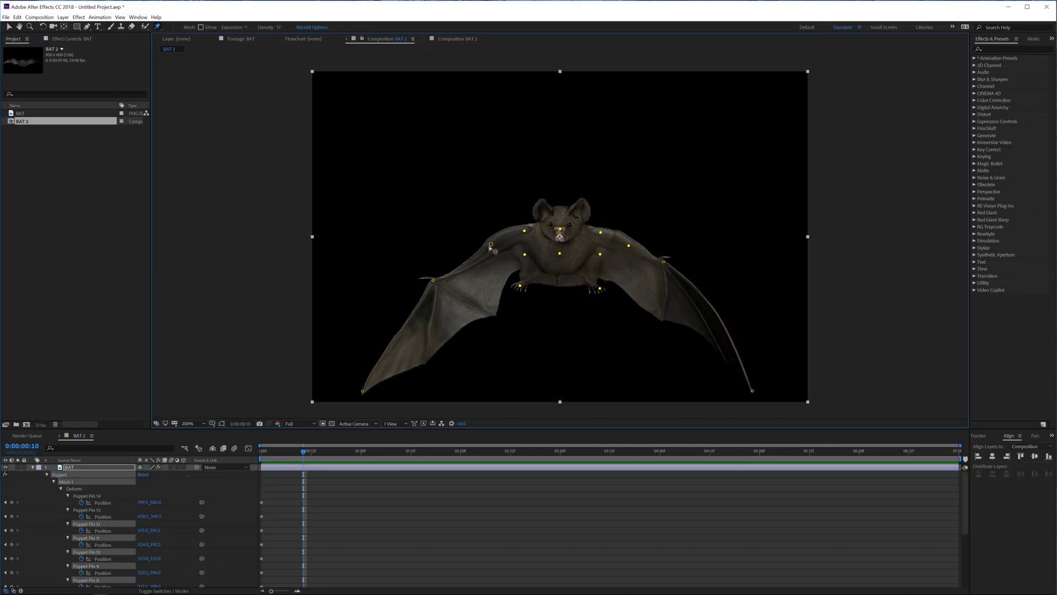
pyautogui.moveTo(560, 254); pyautogui.dragTo(563, 282)
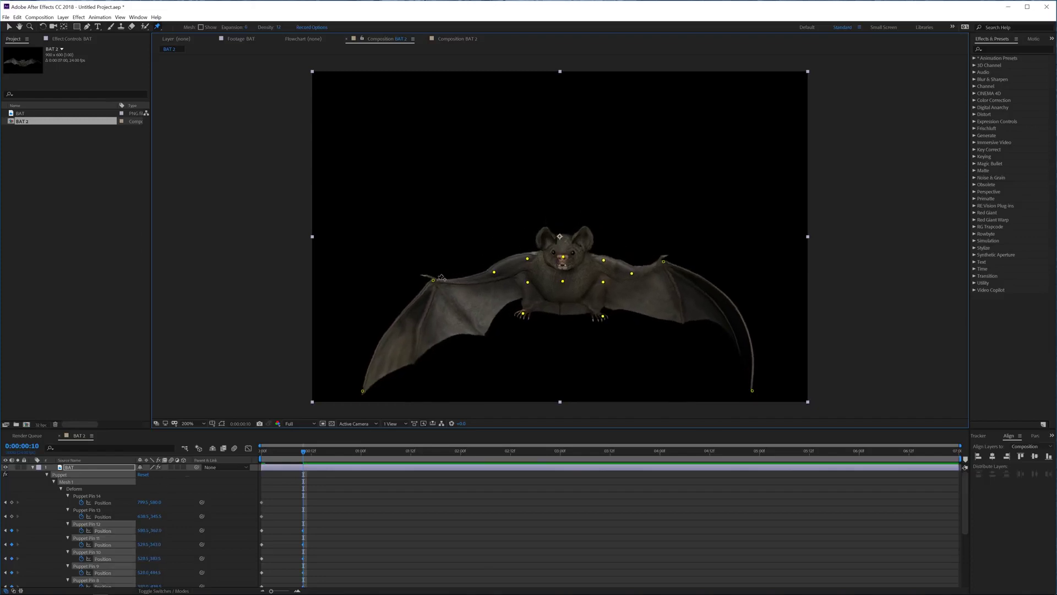
# Spread the left wing level by raising its inner joint, wing joint and tip outward.
pyautogui.moveTo(433, 280); pyautogui.dragTo(444, 263)
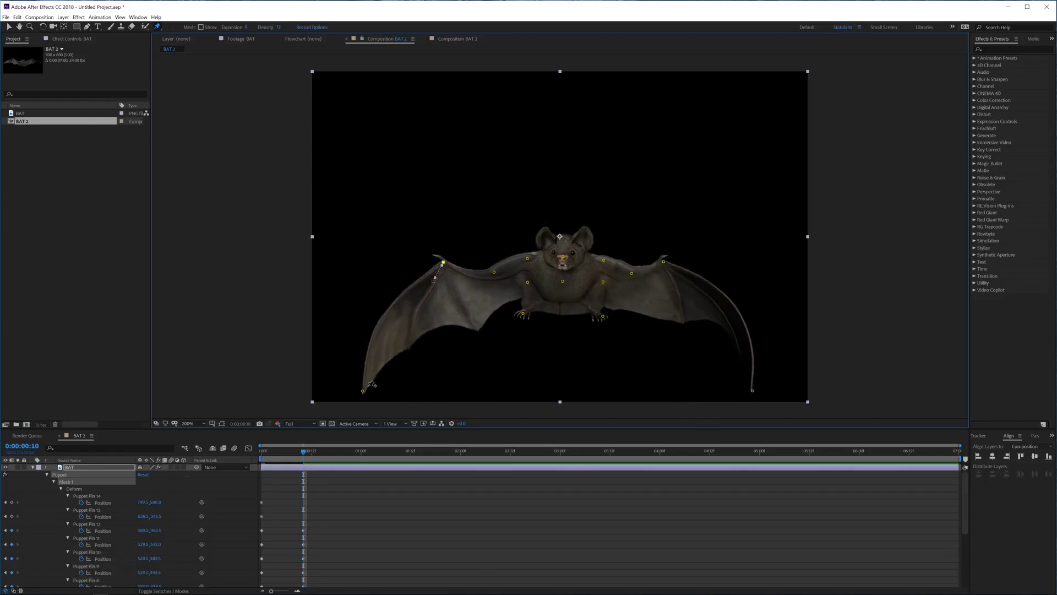
pyautogui.moveTo(362, 391); pyautogui.dragTo(348, 197)
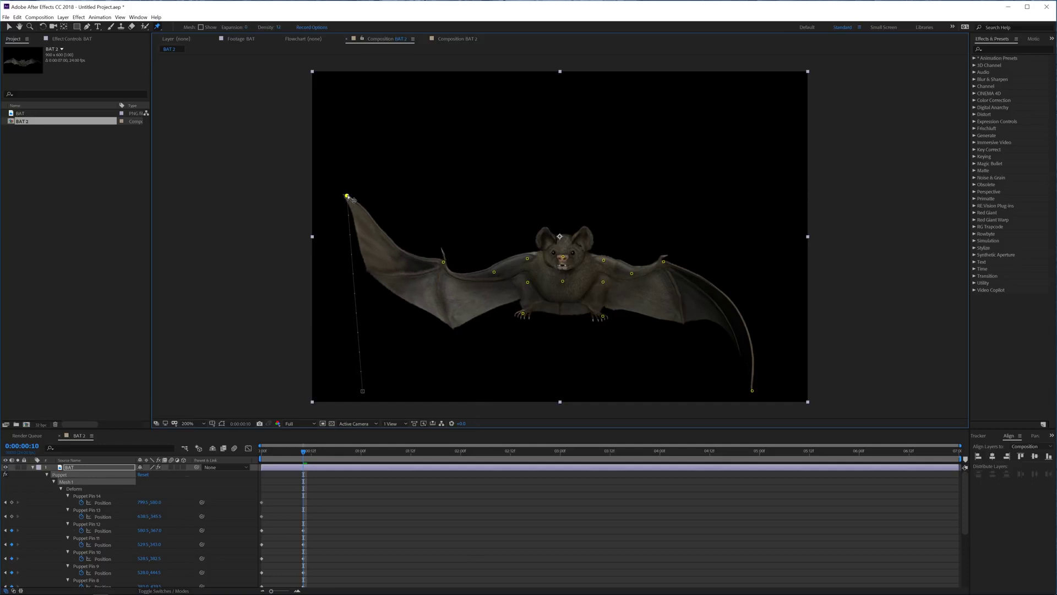
pyautogui.moveTo(443, 263); pyautogui.dragTo(443, 249)
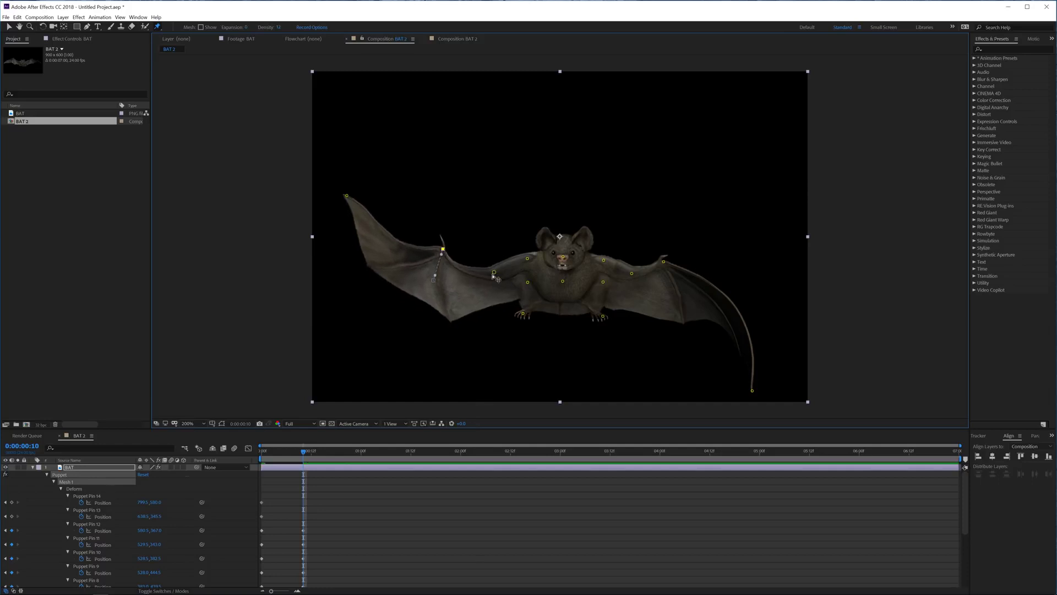
pyautogui.moveTo(493, 276); pyautogui.dragTo(437, 216)
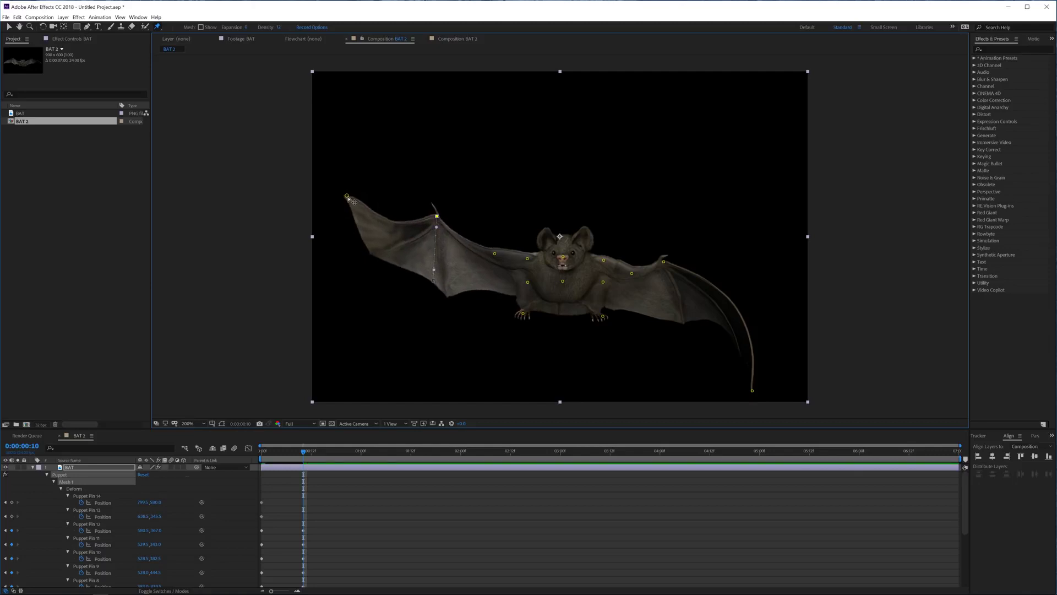
pyautogui.moveTo(349, 199); pyautogui.dragTo(321, 234)
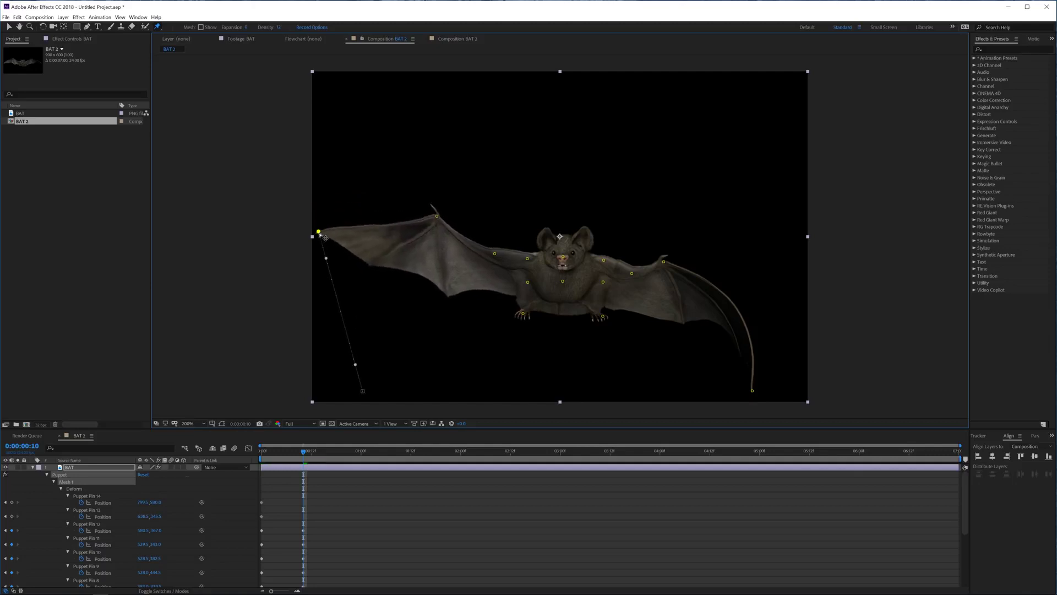
# Raise and stretch the right wingtip, wrist and inner pins so the right wing lies level.
pyautogui.moveTo(752, 390); pyautogui.dragTo(778, 223)
pyautogui.moveTo(664, 261); pyautogui.dragTo(677, 247)
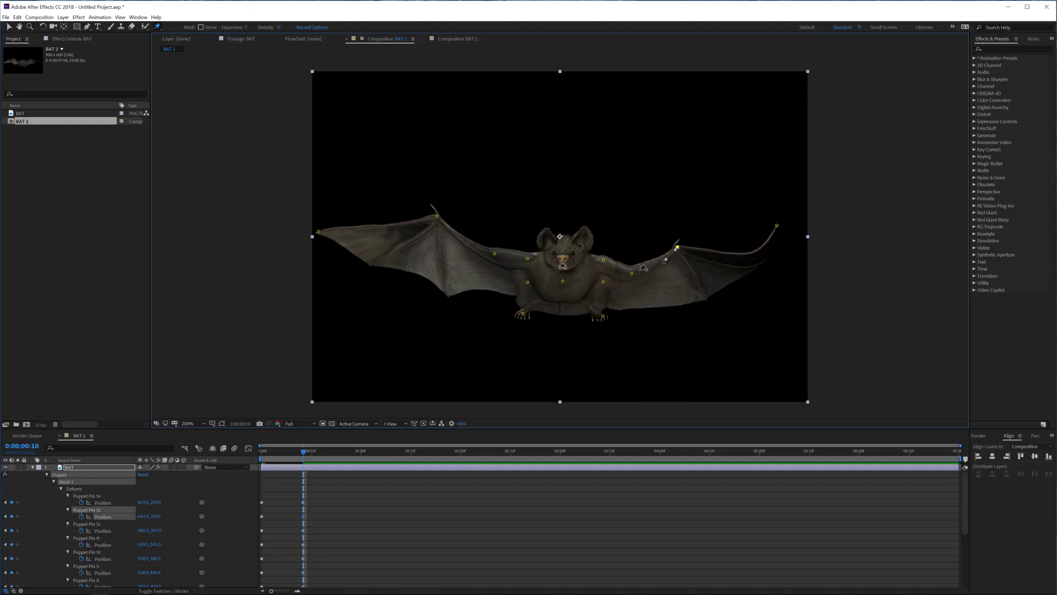
pyautogui.moveTo(632, 274); pyautogui.dragTo(629, 262)
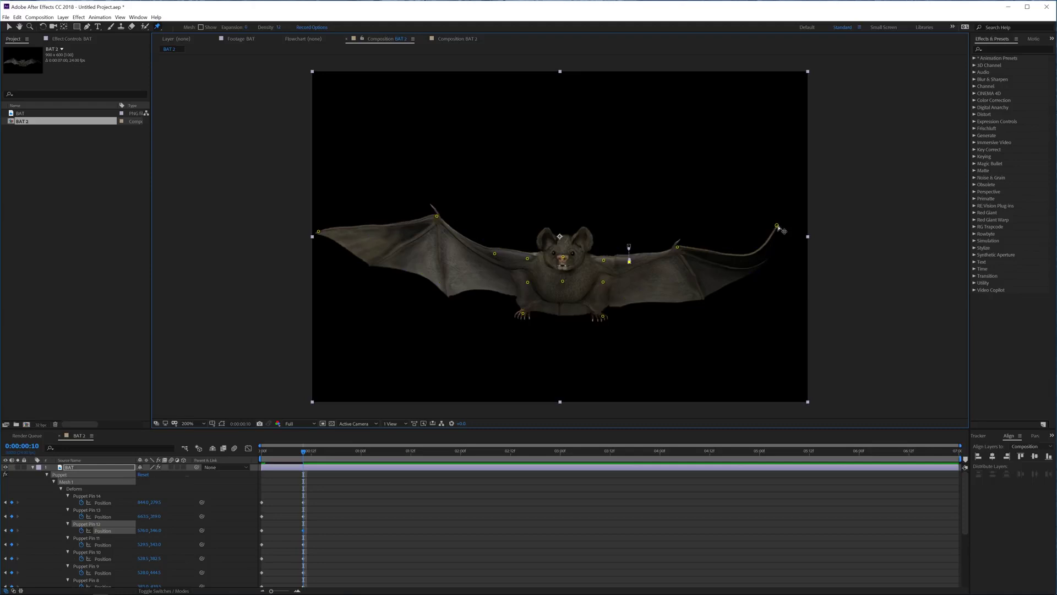
pyautogui.moveTo(777, 226); pyautogui.dragTo(794, 234)
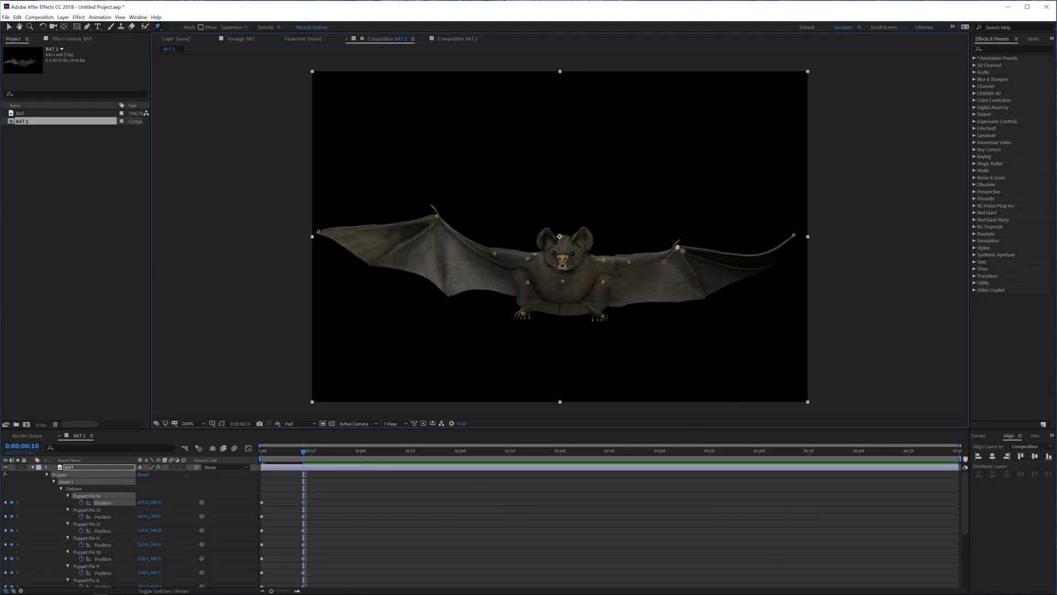
pyautogui.moveTo(678, 247); pyautogui.dragTo(681, 228)
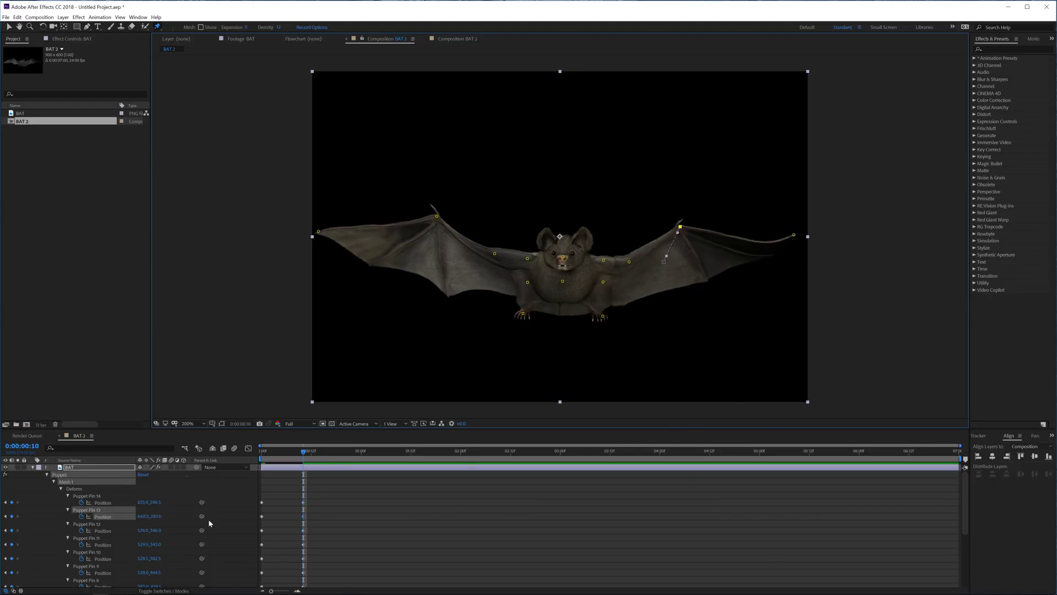
pyautogui.click(301, 450)
# Preview the flap, then copy the frame-0 pin keyframes and paste them at 0:00:00:20.
pyautogui.press('space')
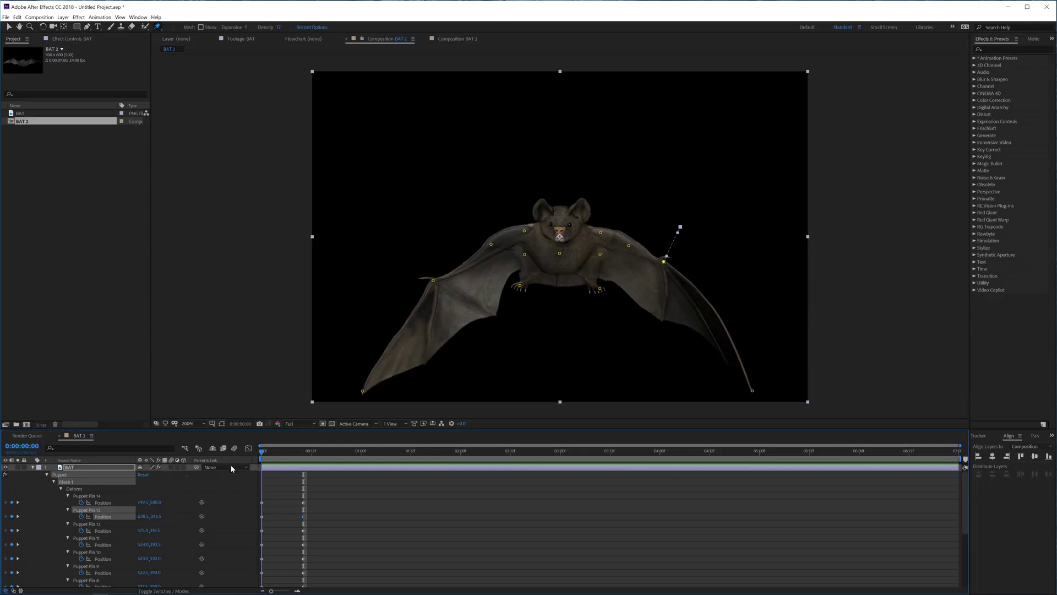
pyautogui.press('space')
pyautogui.moveTo(275, 491); pyautogui.dragTo(262, 591)
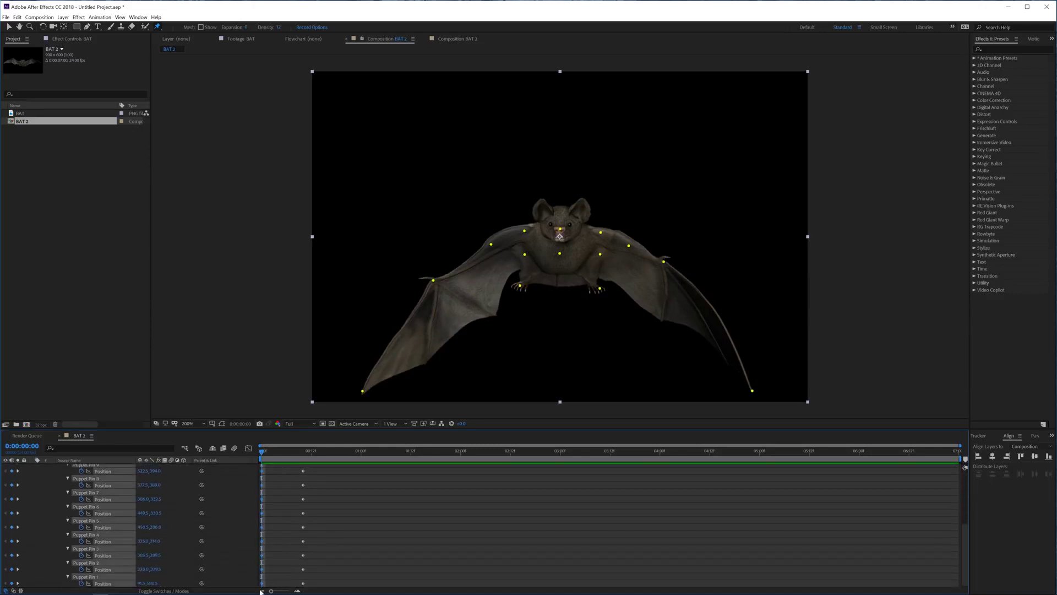
pyautogui.click(306, 452)
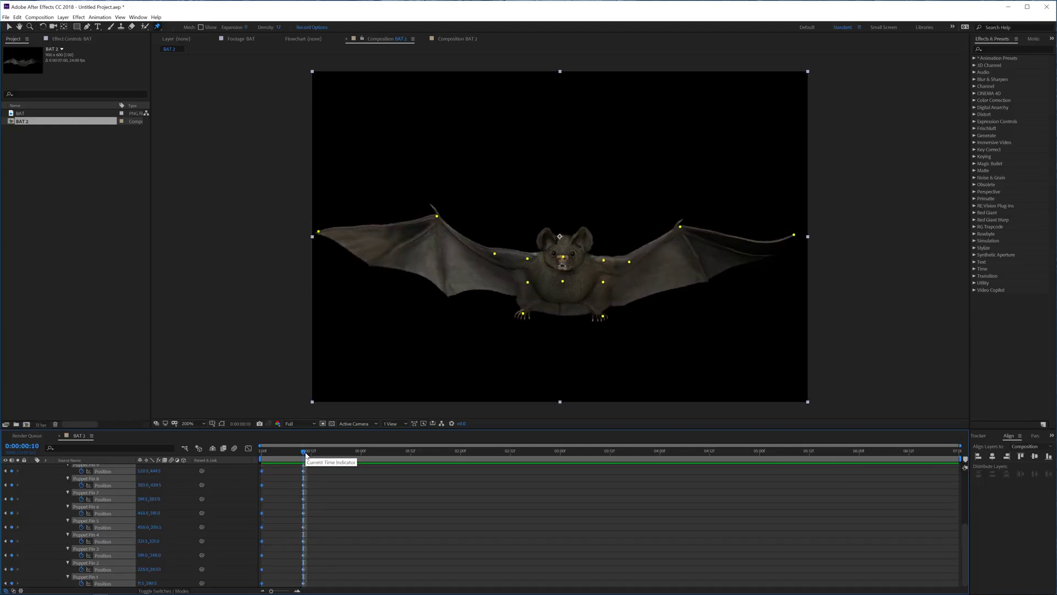
pyautogui.hotkey('shift', 'pagedown')
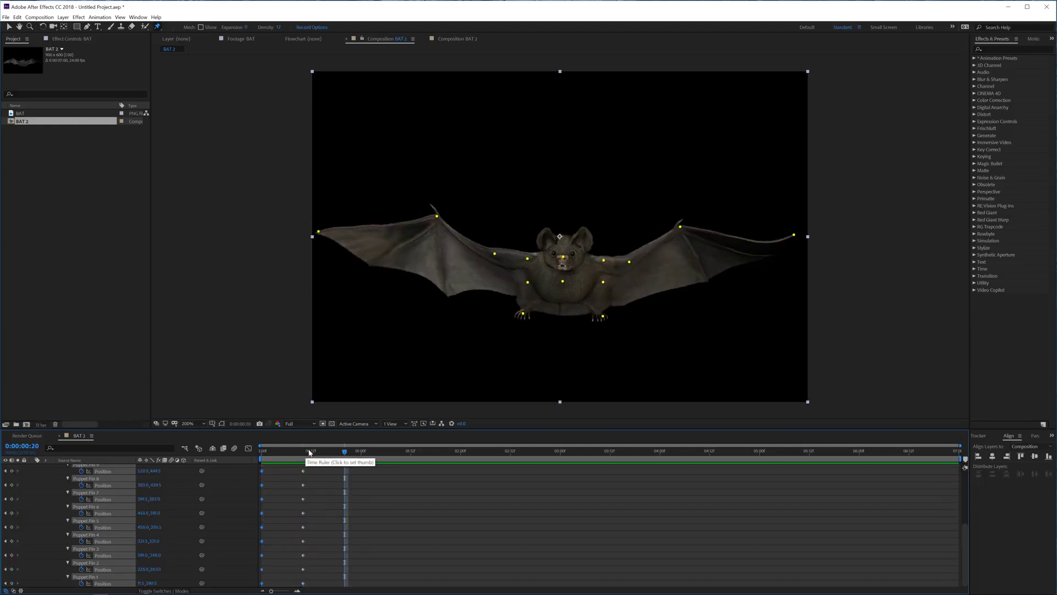
pyautogui.hotkey('ctrl', 'v')
pyautogui.click(358, 505)
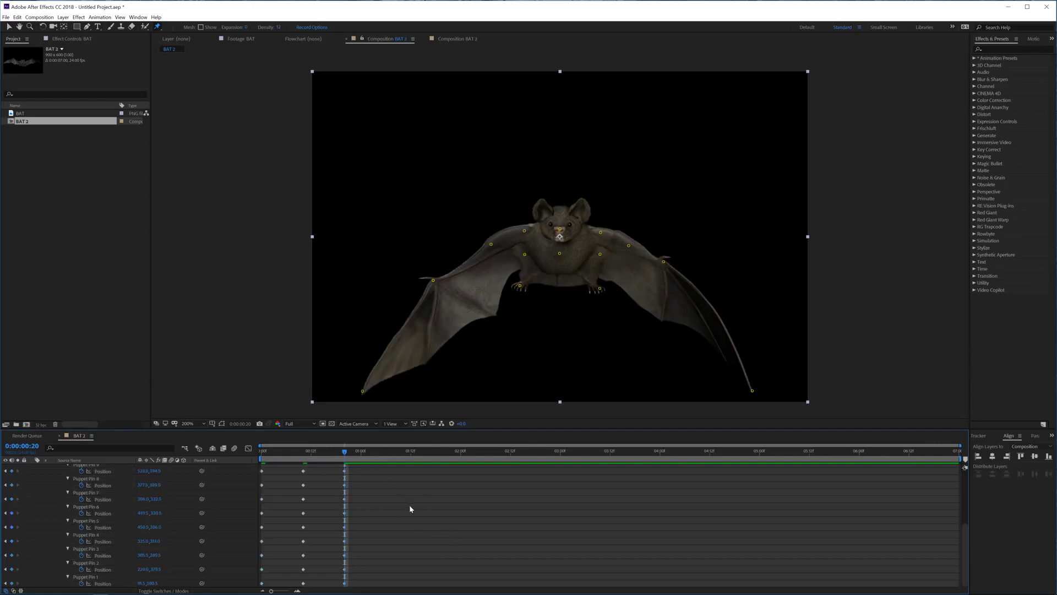
# End the work area at frame 19 and preview the looping flap.
pyautogui.press('pageup')
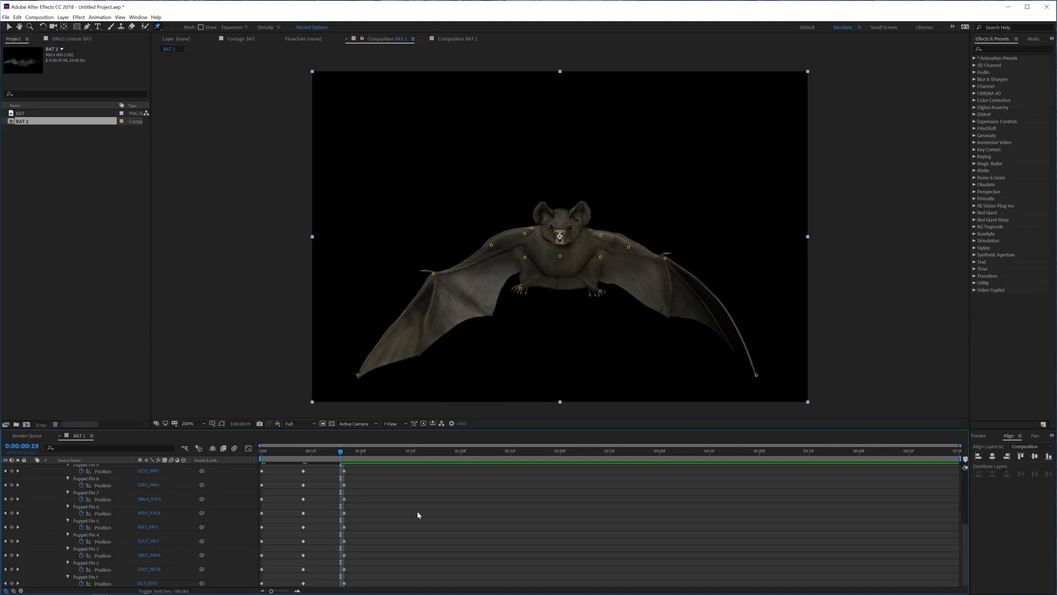
pyautogui.press('n')
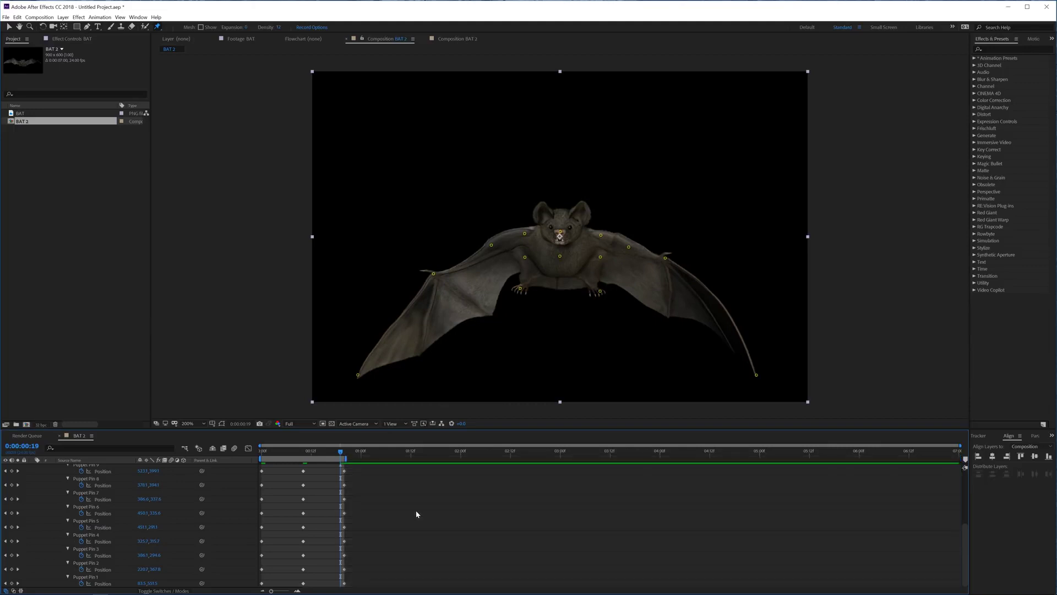
pyautogui.click(424, 543)
pyautogui.press('space')
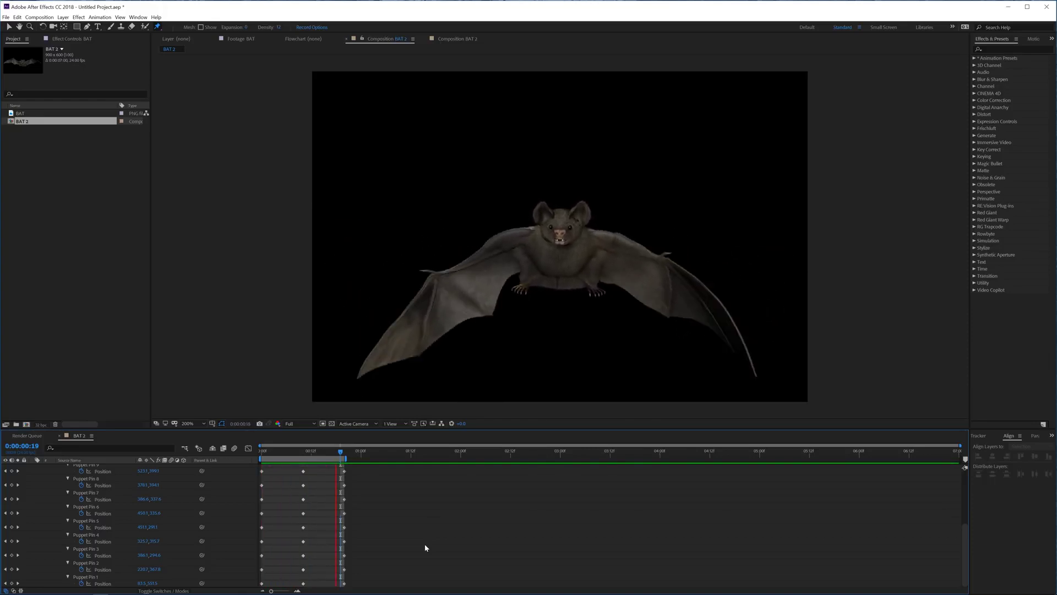
# At 0:00:00:10, show the Puppet pins and raise the left wing joint and wingtip high.
pyautogui.click(303, 450)
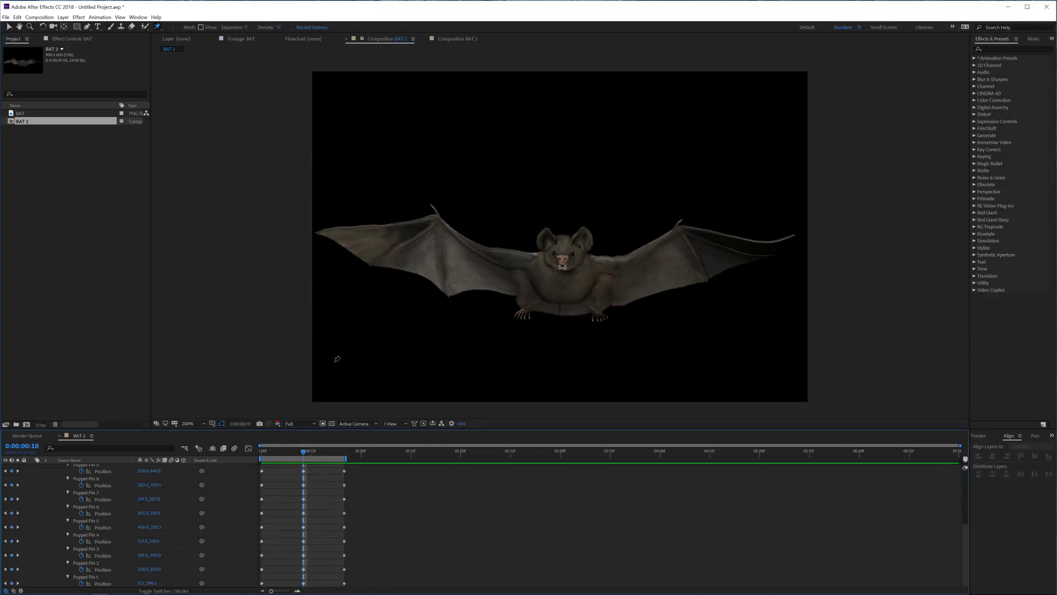
pyautogui.scroll(5, 46, 476)
pyautogui.click(75, 468)
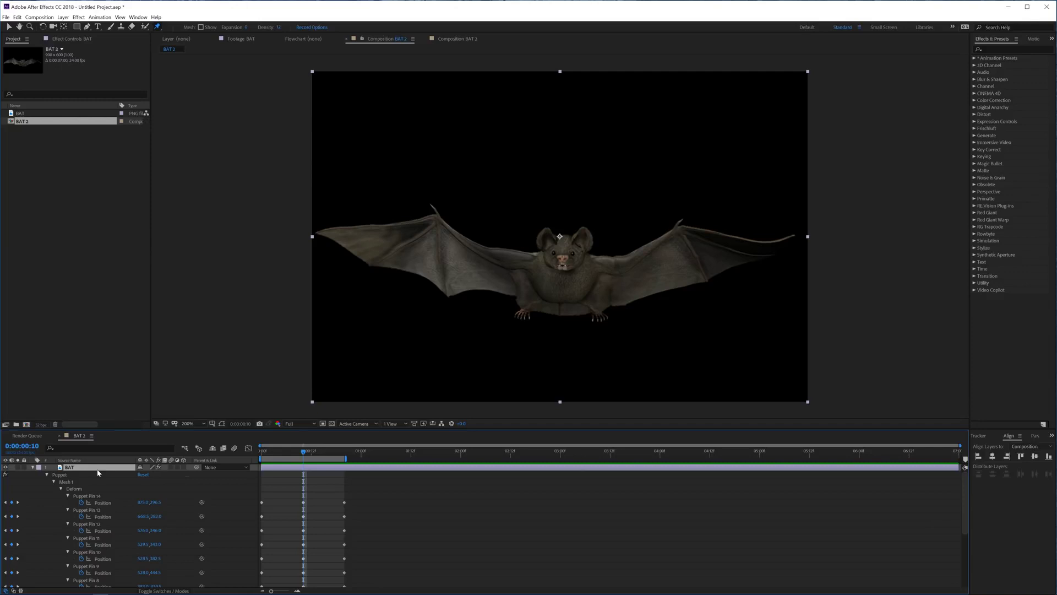
pyautogui.click(75, 476)
pyautogui.moveTo(438, 218); pyautogui.dragTo(465, 202)
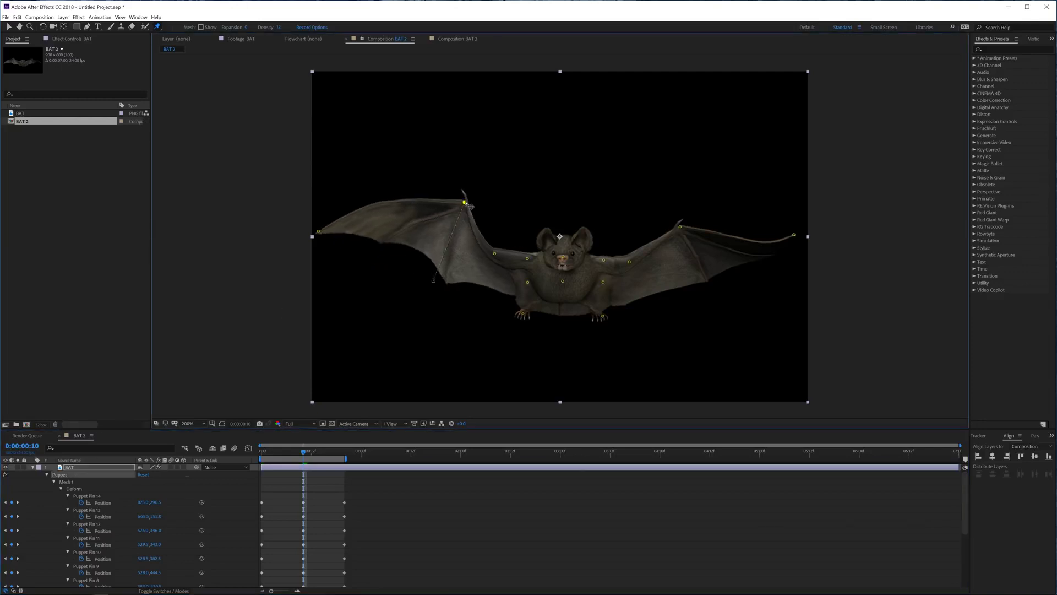
pyautogui.moveTo(318, 231); pyautogui.dragTo(368, 122)
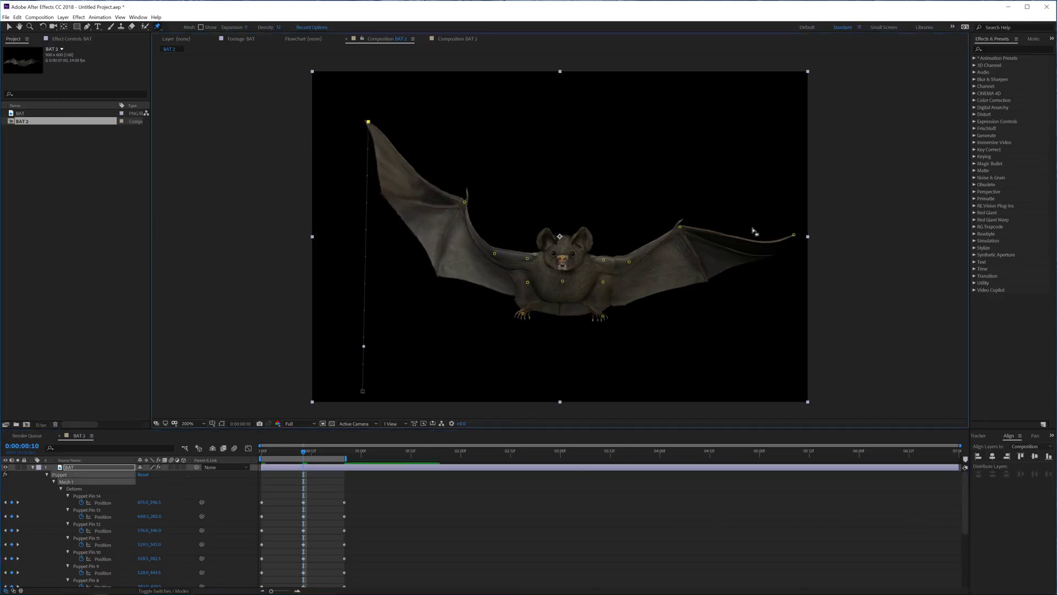
# Raise the right wingtip high, pull the right mid-wing pin inward, and select all pin keyframes.
pyautogui.moveTo(794, 235); pyautogui.dragTo(762, 138)
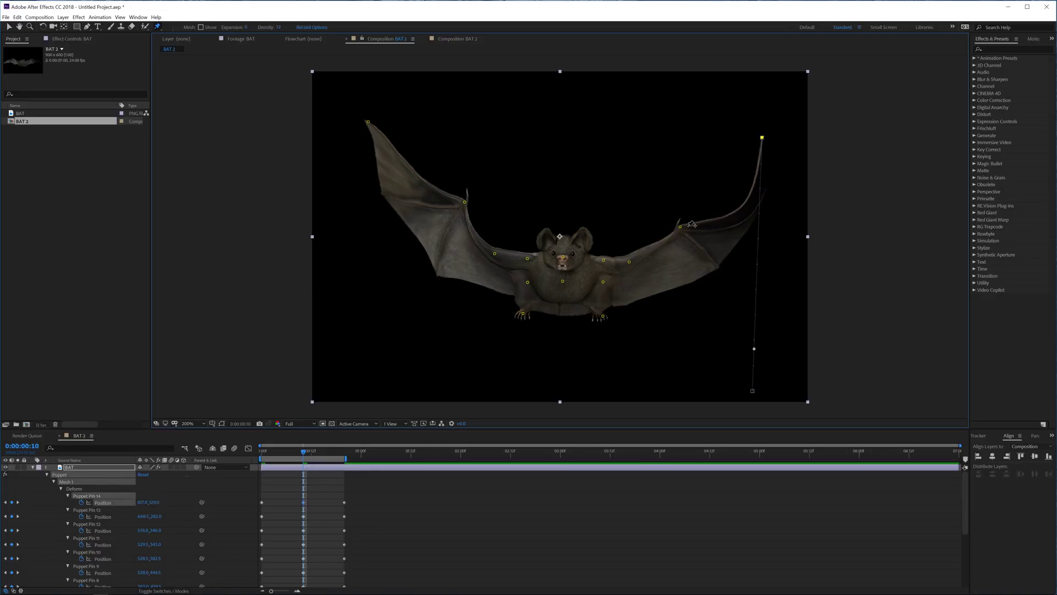
pyautogui.moveTo(682, 228); pyautogui.dragTo(664, 217)
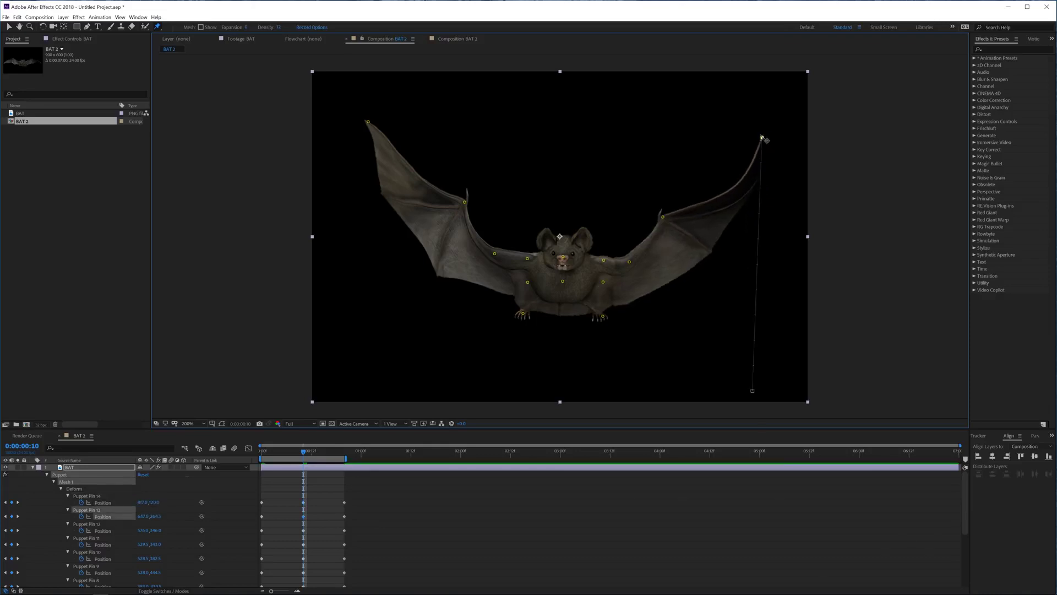
pyautogui.moveTo(762, 138); pyautogui.dragTo(749, 125)
pyautogui.moveTo(366, 488); pyautogui.dragTo(237, 585)
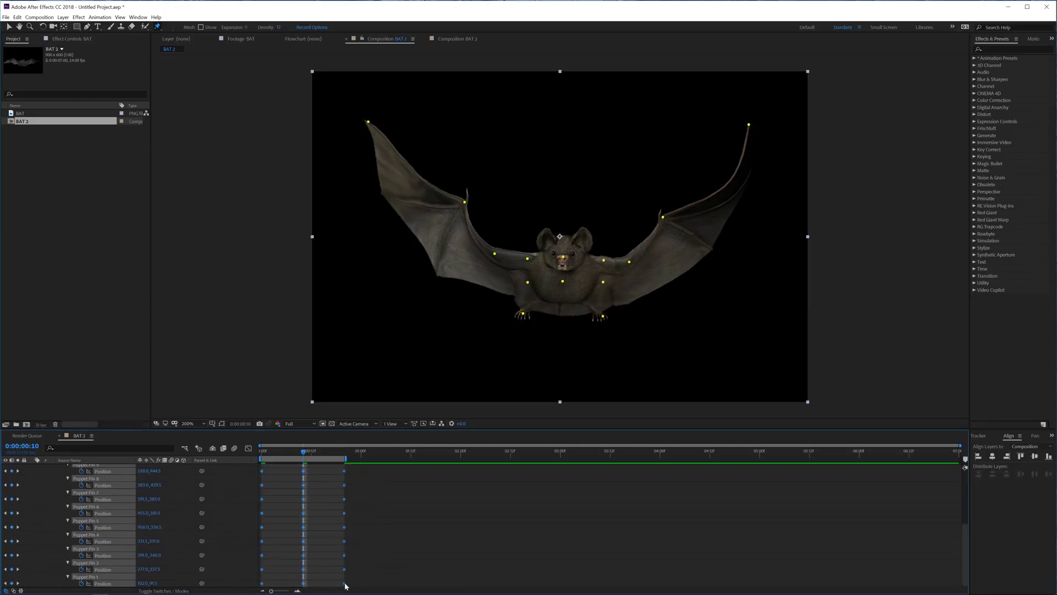
# Scale the flap keyframes to end at frame 10, trim the bat layer's out point to frame 9, and preview.
pyautogui.moveTo(332, 584); pyautogui.dragTo(303, 581)
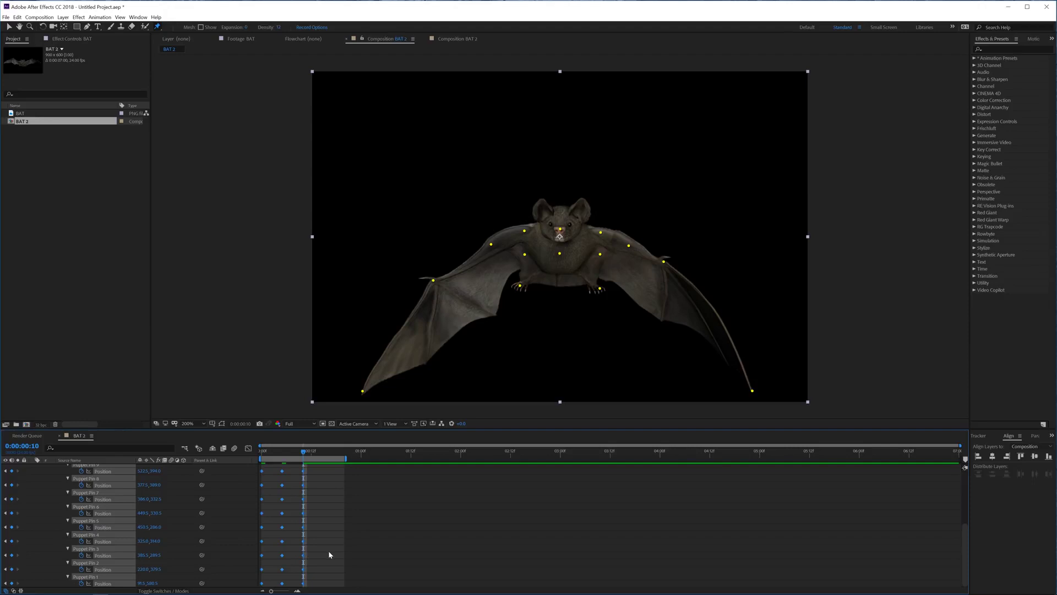
pyautogui.press('pageup')
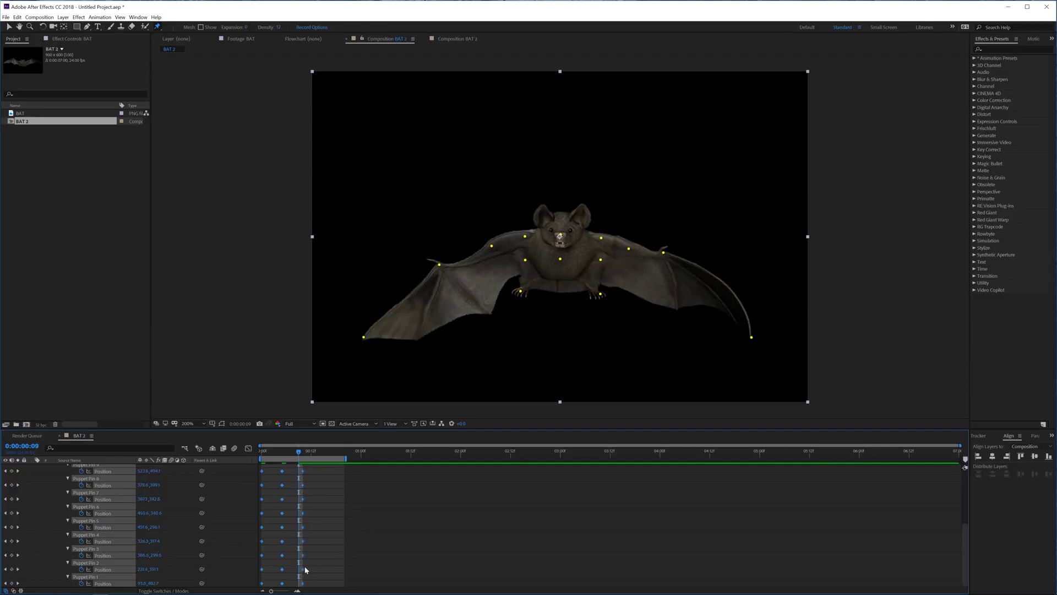
pyautogui.hotkey('alt', ']')
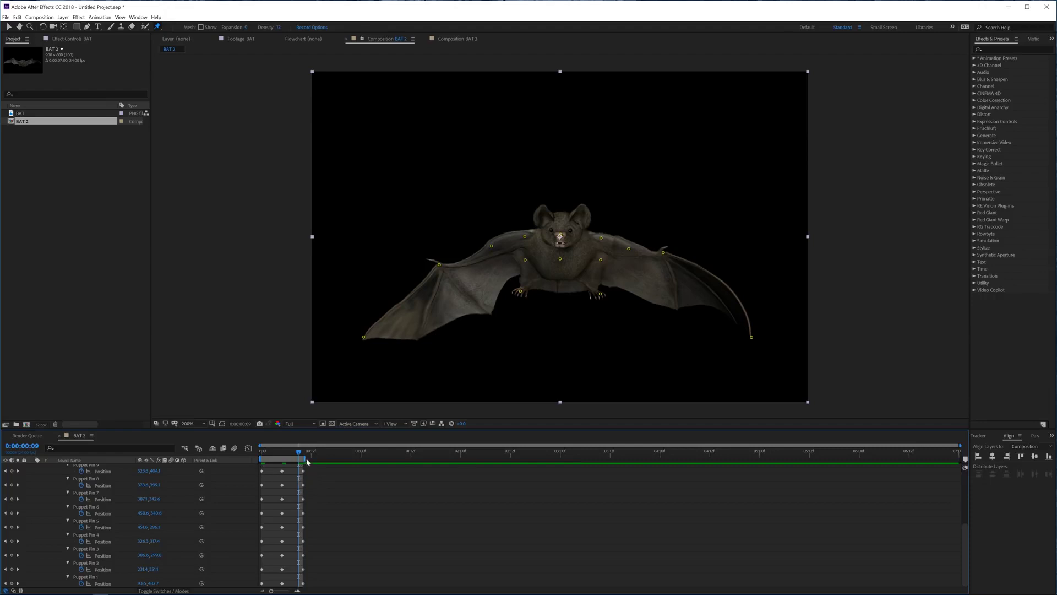
pyautogui.moveTo(308, 457); pyautogui.dragTo(308, 457)
pyautogui.moveTo(307, 458); pyautogui.dragTo(303, 457)
pyautogui.press('space')
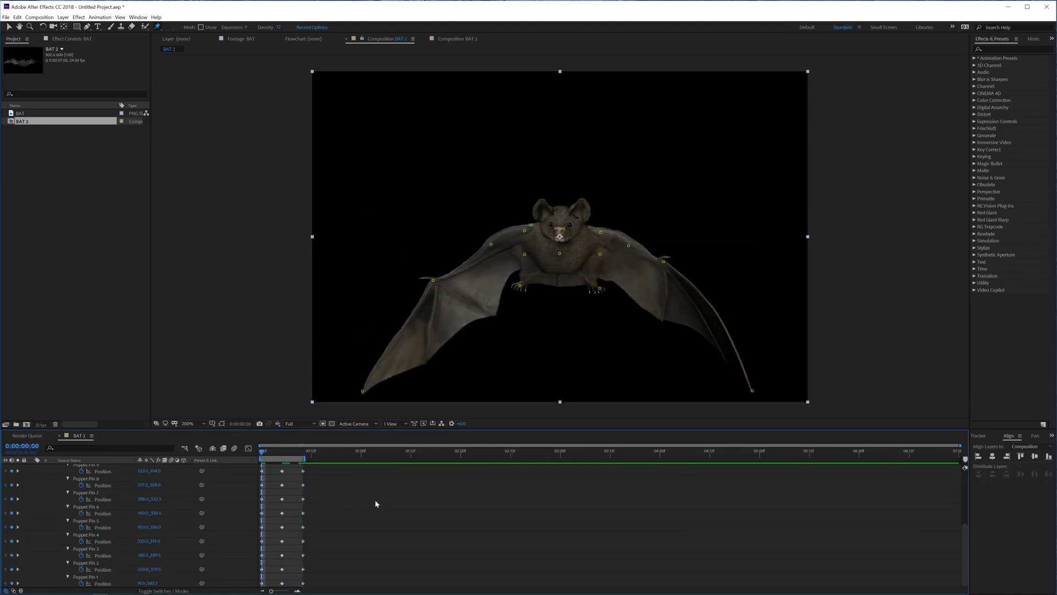
pyautogui.press('space')
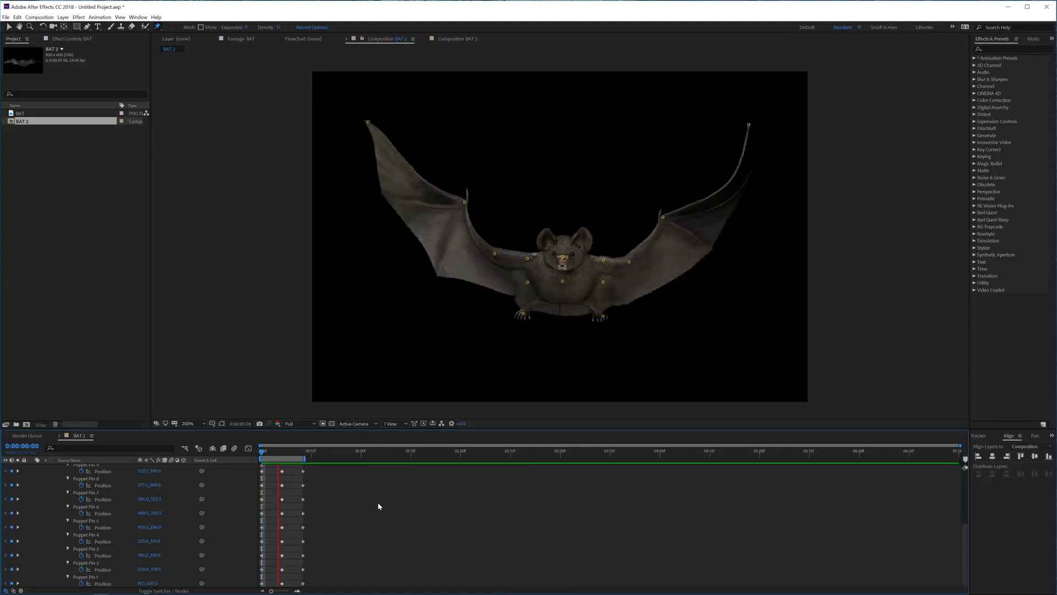
# Enable motion blur on the BAT layer and the composition's master switch, then preview the flapping.
pyautogui.click(285, 456)
pyautogui.press('F2')
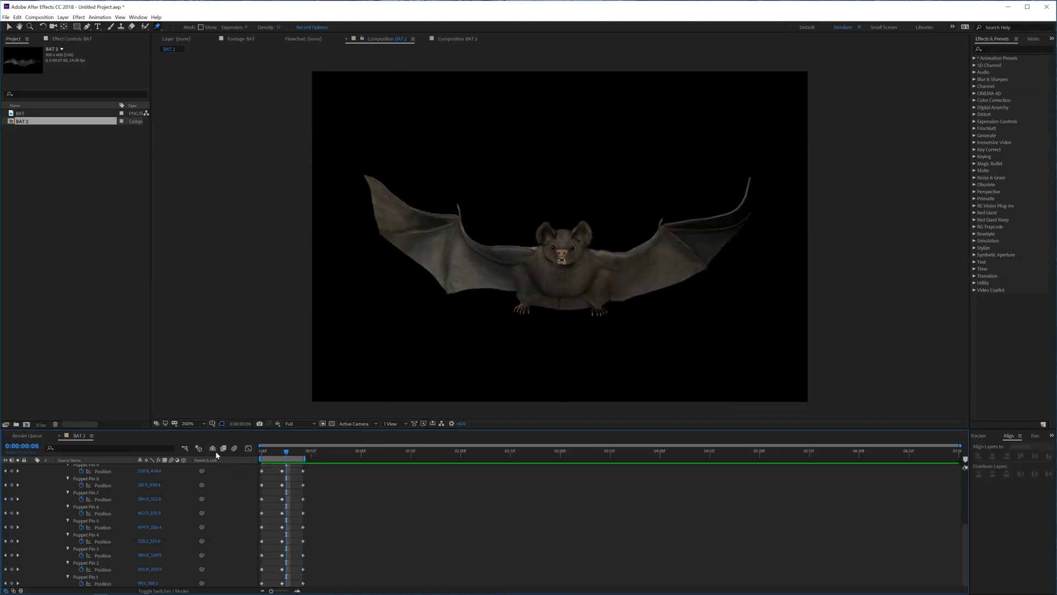
pyautogui.click(168, 465)
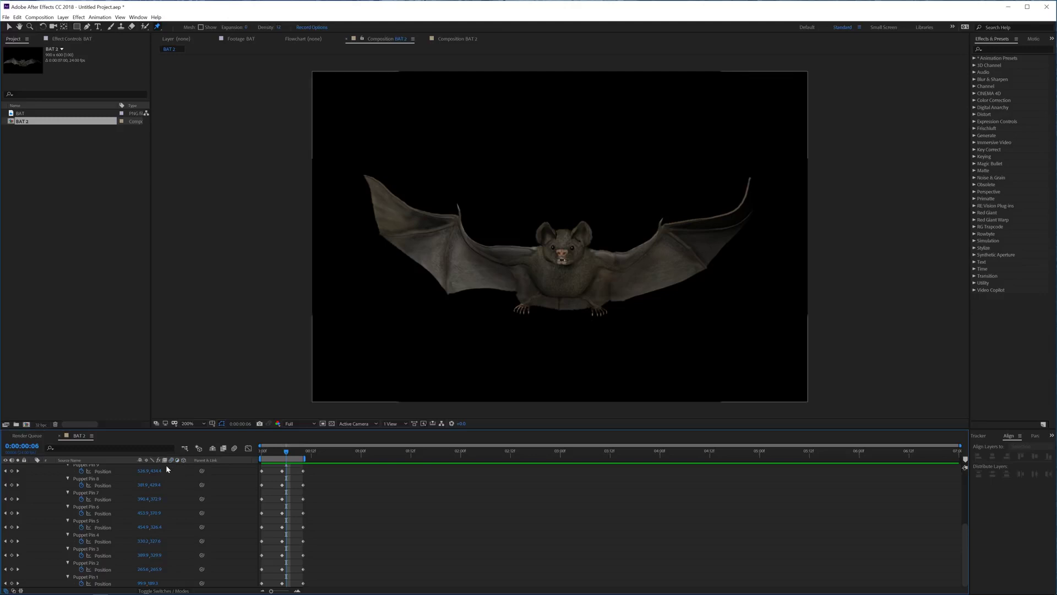
pyautogui.scroll(3, 137, 474)
pyautogui.click(172, 468)
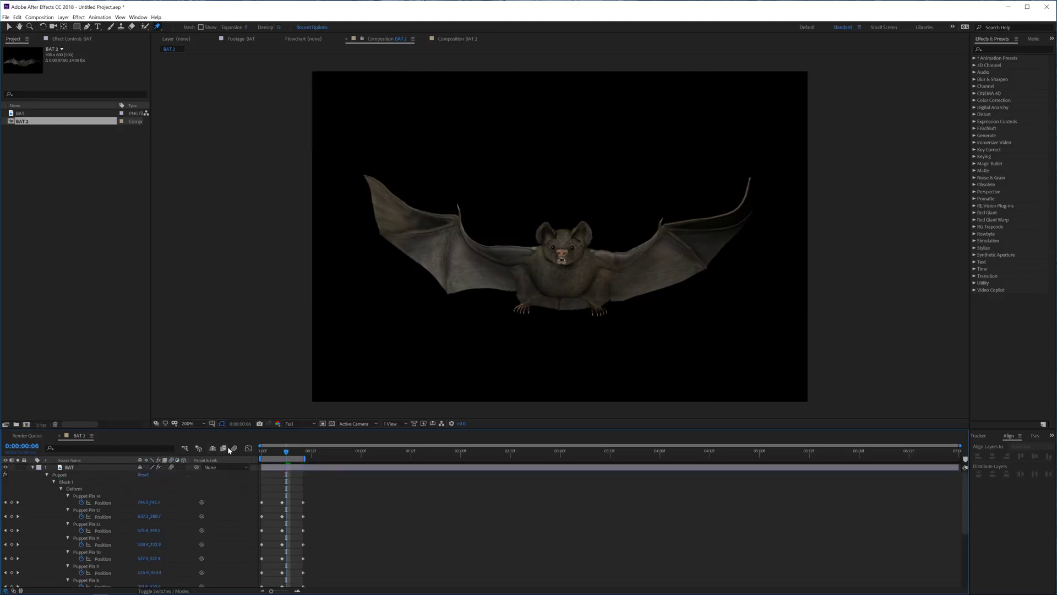
pyautogui.click(233, 448)
pyautogui.press('space')
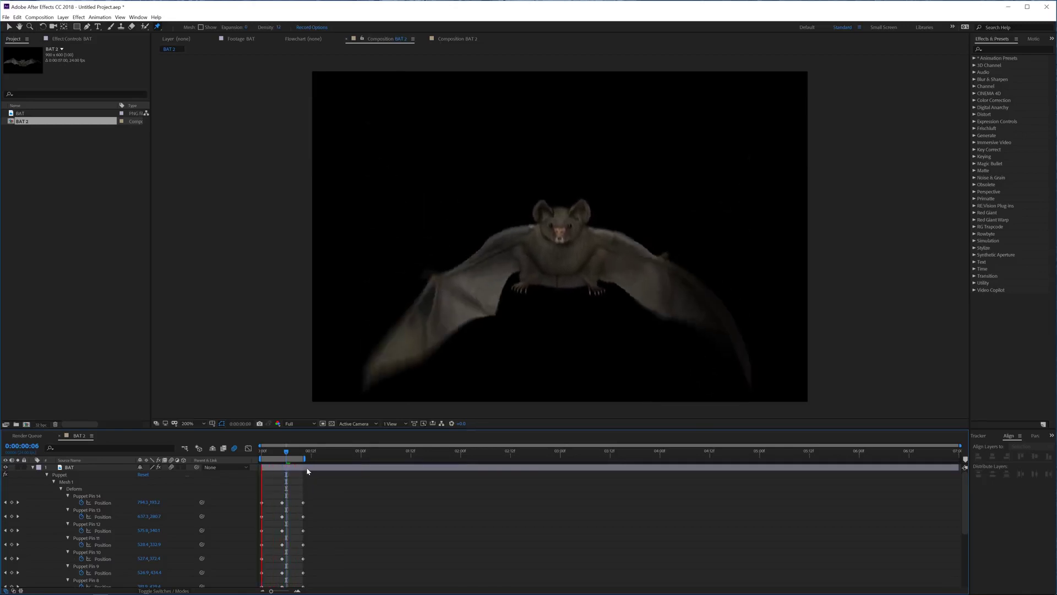
# At frame 5, select the bat's body puppet pins and drag them down.
pyautogui.click(282, 452)
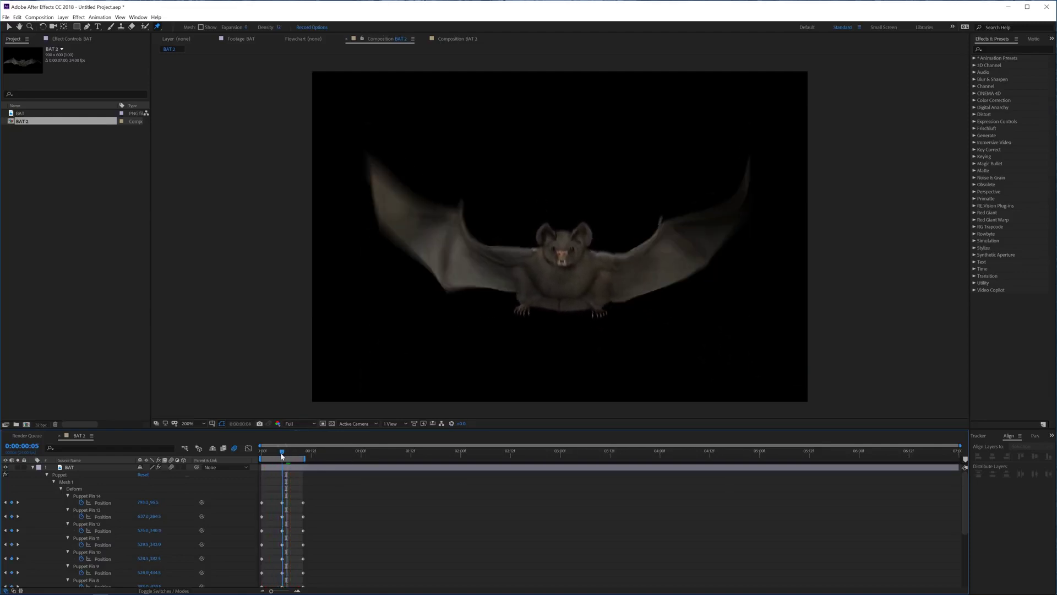
pyautogui.press('Home')
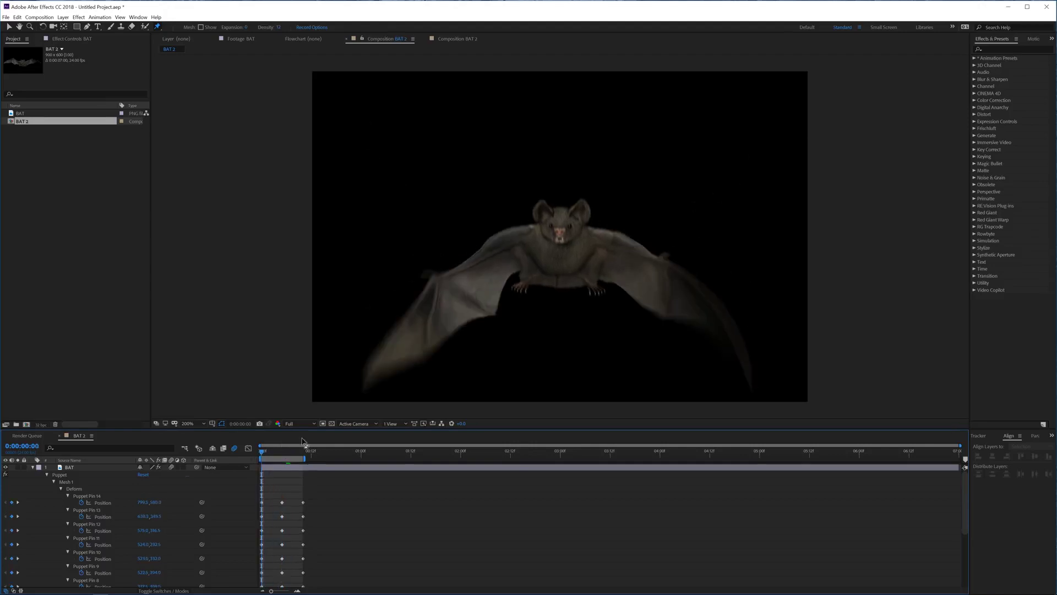
pyautogui.click(282, 452)
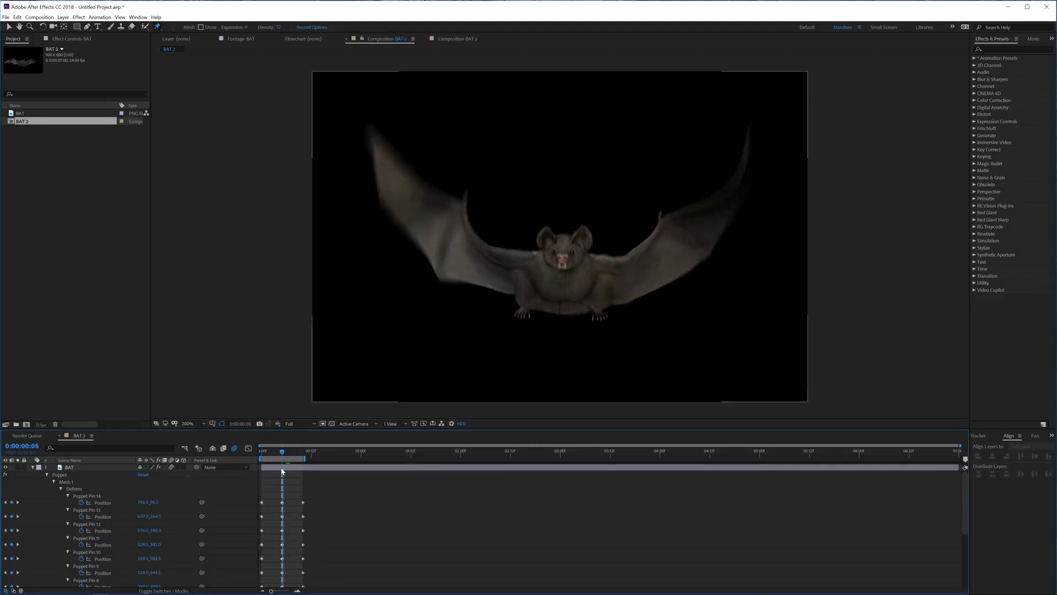
pyautogui.click(285, 468)
pyautogui.click(108, 484)
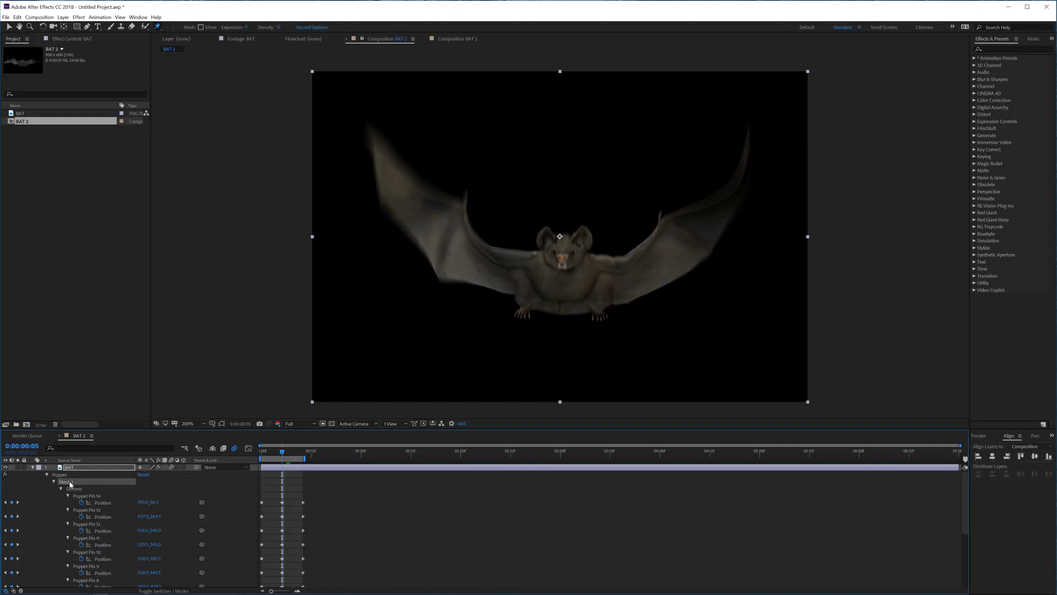
pyautogui.click(528, 259)
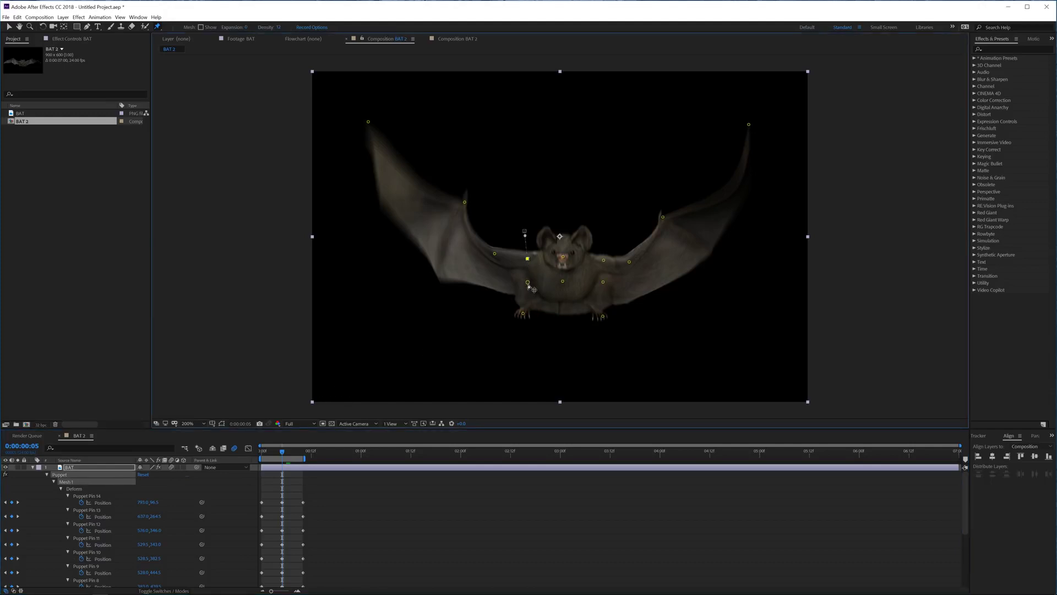
pyautogui.keyDown('shift'); pyautogui.click(528, 282); pyautogui.keyUp('shift')
pyautogui.keyDown('shift'); pyautogui.click(523, 313); pyautogui.keyUp('shift')
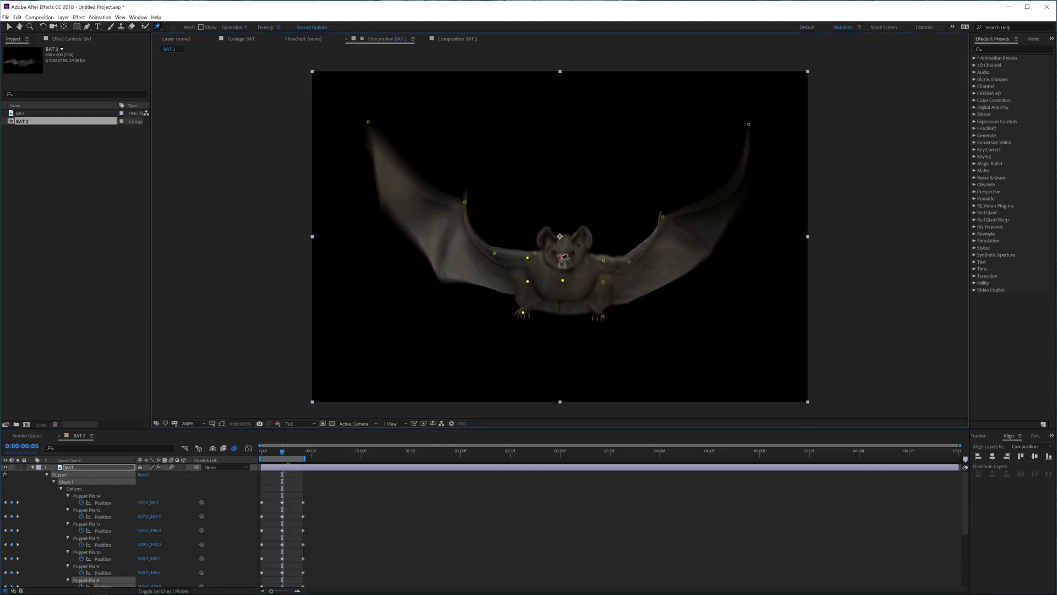
pyautogui.keyDown('shift'); pyautogui.click(563, 256); pyautogui.keyUp('shift')
pyautogui.keyDown('shift'); pyautogui.click(604, 260); pyautogui.keyUp('shift')
pyautogui.keyDown('shift'); pyautogui.click(603, 282); pyautogui.keyUp('shift')
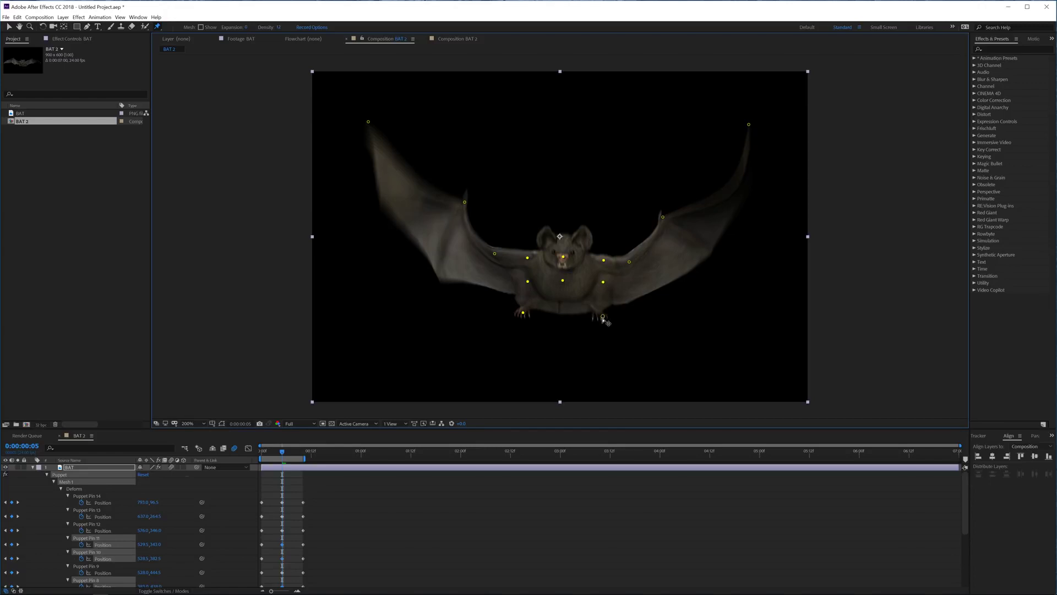
pyautogui.keyDown('shift'); pyautogui.click(603, 317); pyautogui.keyUp('shift')
pyautogui.moveTo(565, 298); pyautogui.dragTo(566, 310)
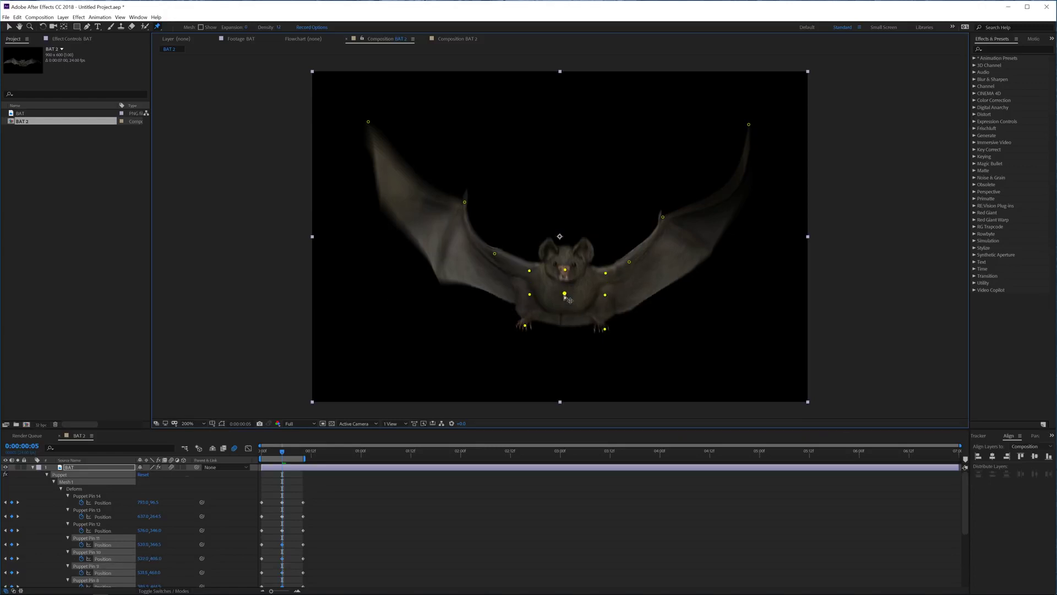
# Raise the body pins at frame 0 and preview the bobbing flap.
pyautogui.moveTo(281, 451); pyautogui.dragTo(262, 451)
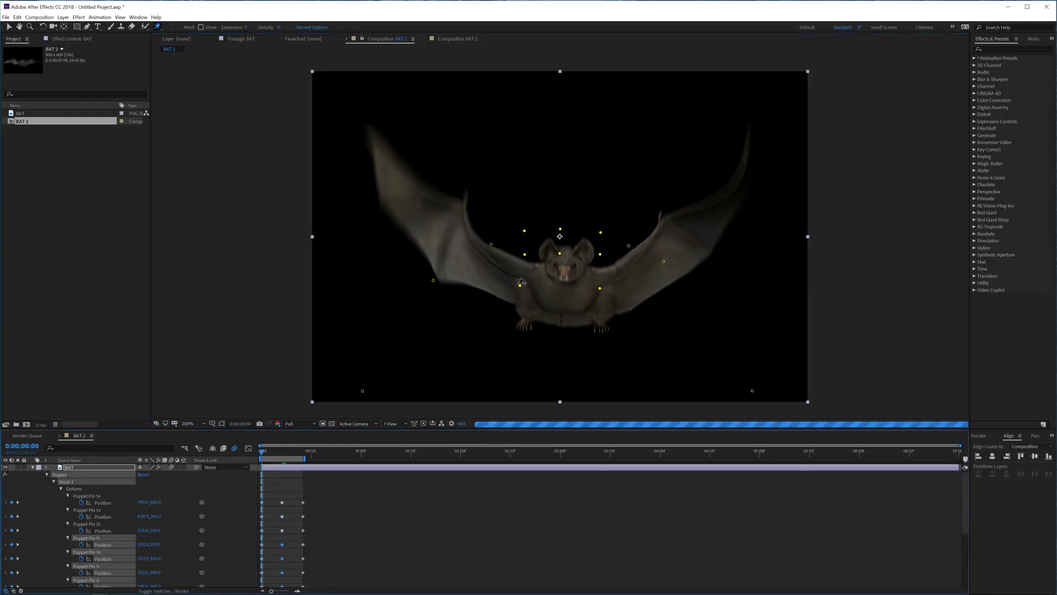
pyautogui.moveTo(561, 231); pyautogui.dragTo(562, 210)
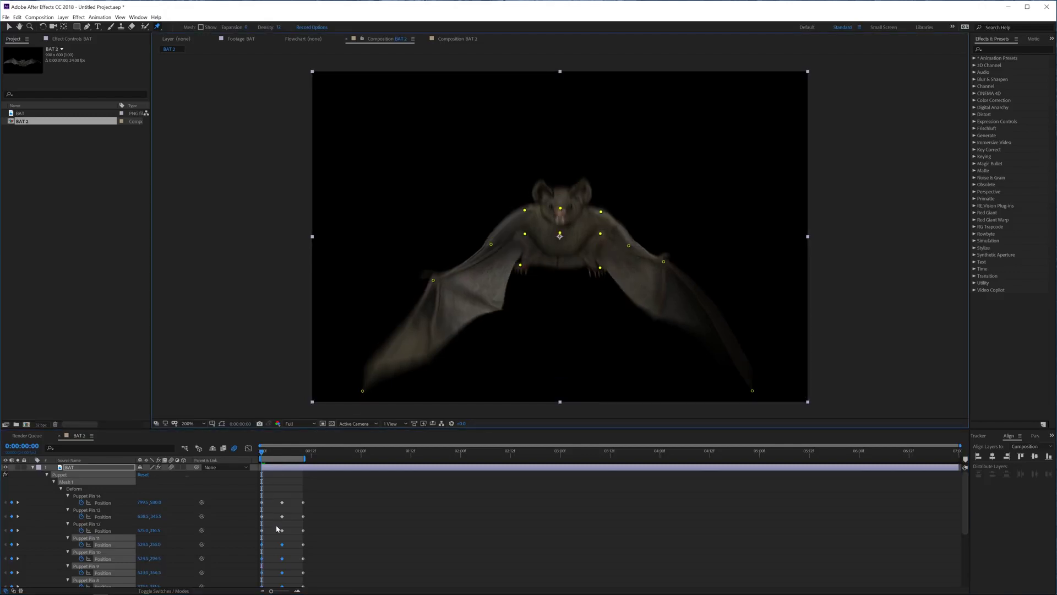
pyautogui.scroll(-3, 272, 539)
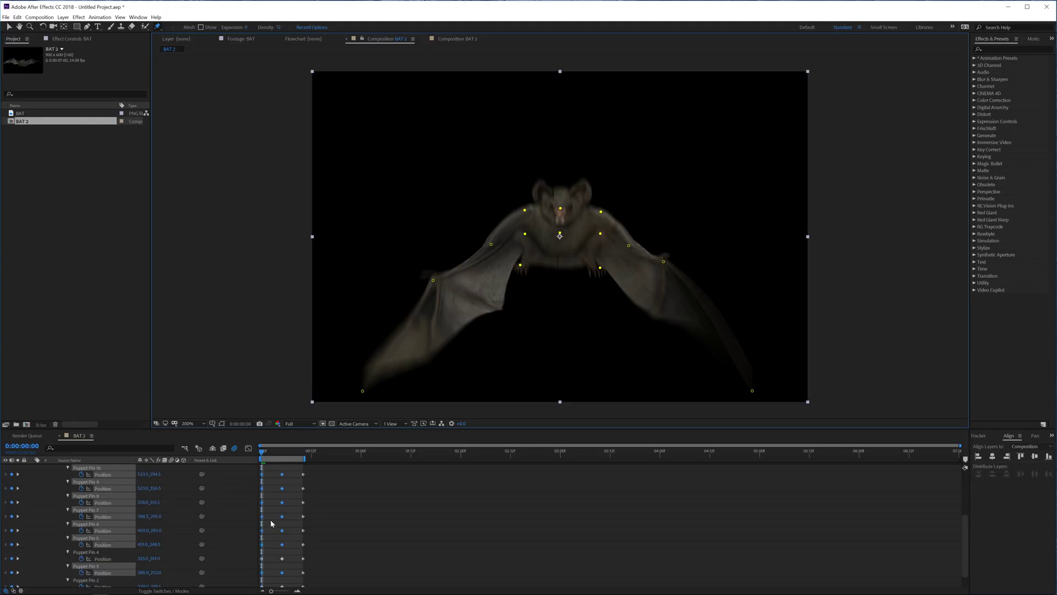
pyautogui.moveTo(269, 475); pyautogui.dragTo(258, 591)
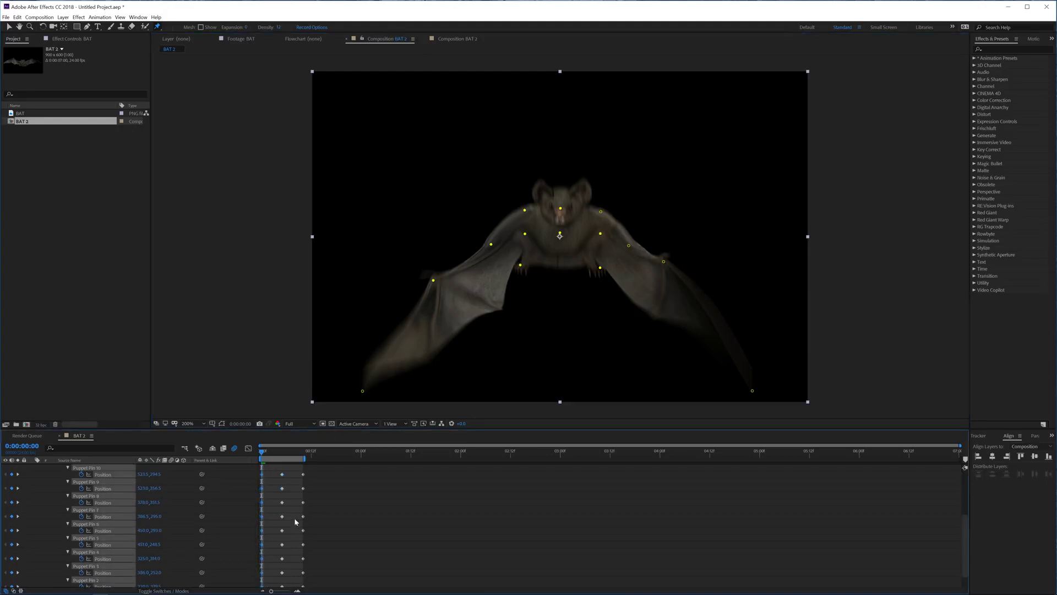
pyautogui.press('space')
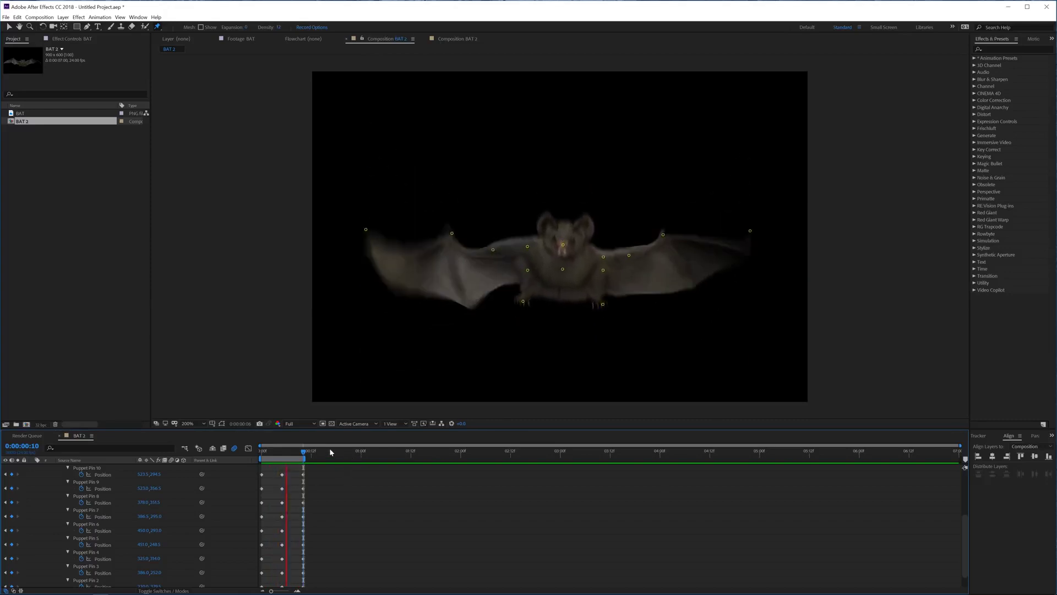
# Apply a Curves effect and bow the RGB curve down to darken the bat.
pyautogui.click(79, 17)
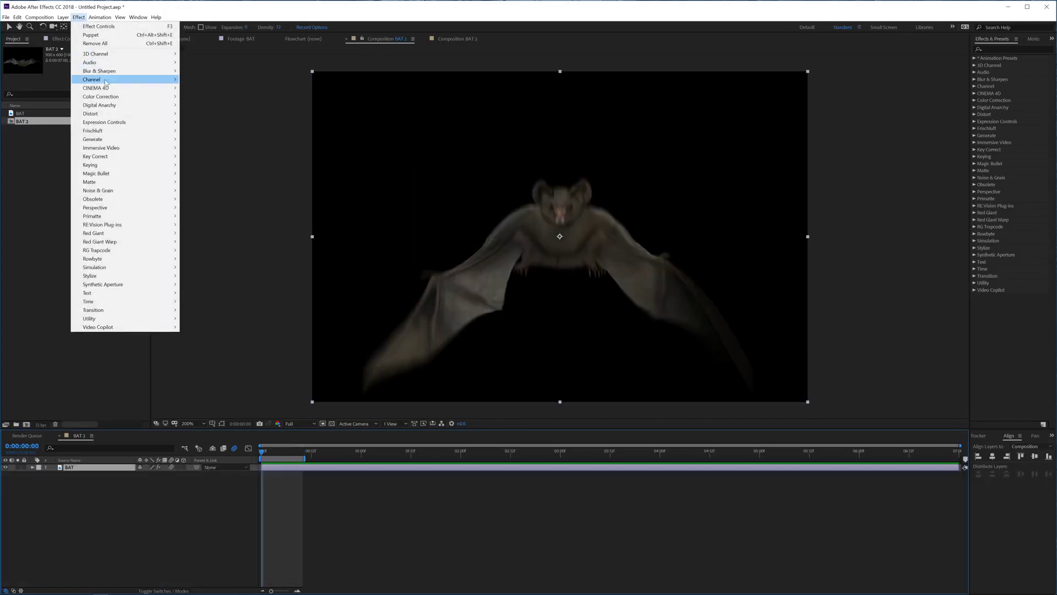
pyautogui.moveTo(103, 99)
pyautogui.click(204, 251)
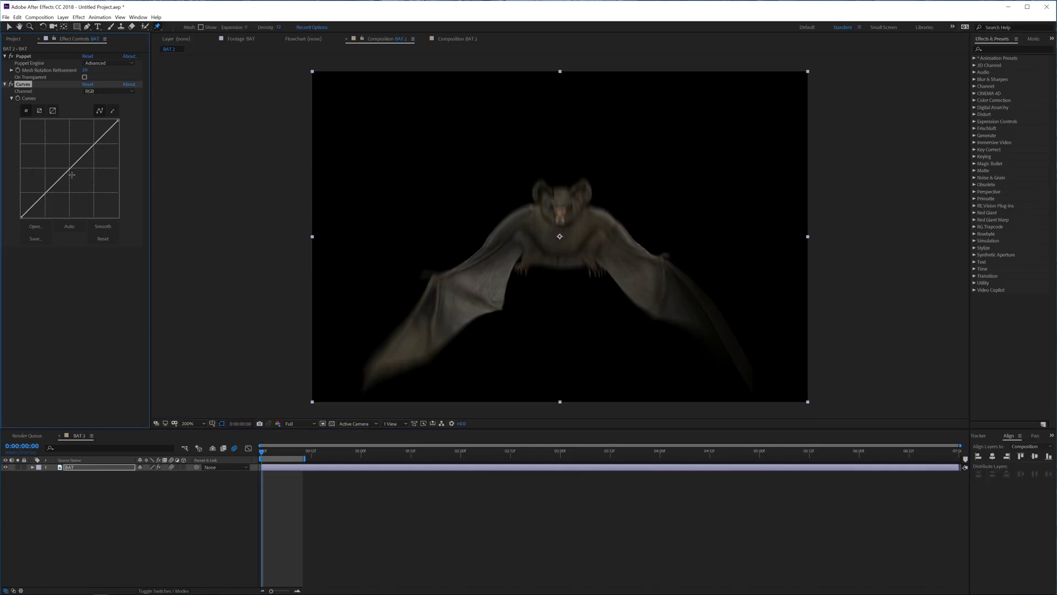
pyautogui.moveTo(82, 157); pyautogui.dragTo(77, 186)
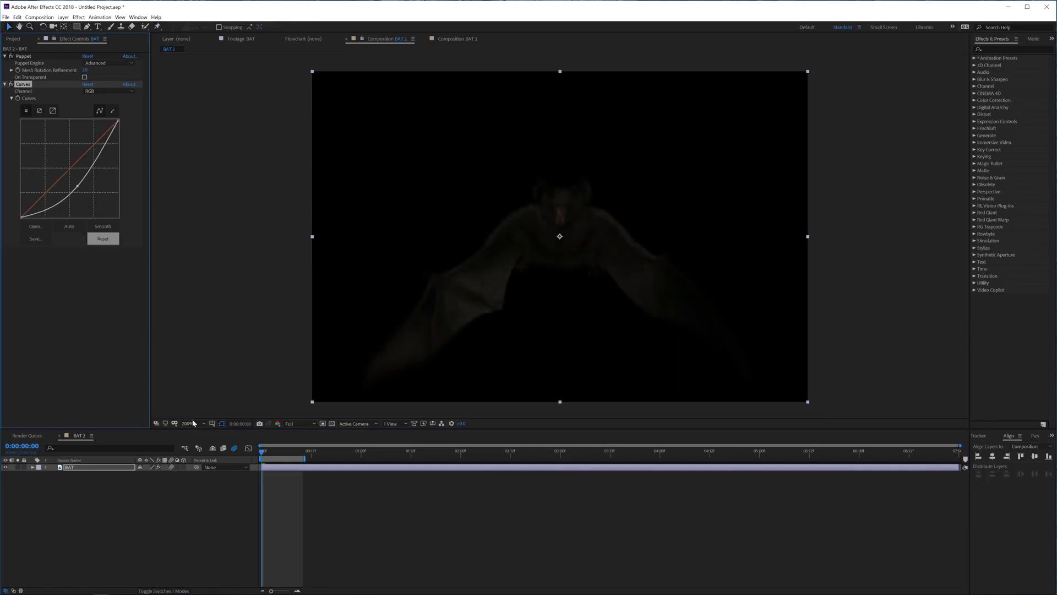
# Import the cloudy bridge HDRI photo as the background behind the bat.
pyautogui.click(13, 39)
pyautogui.rightClick(58, 214)
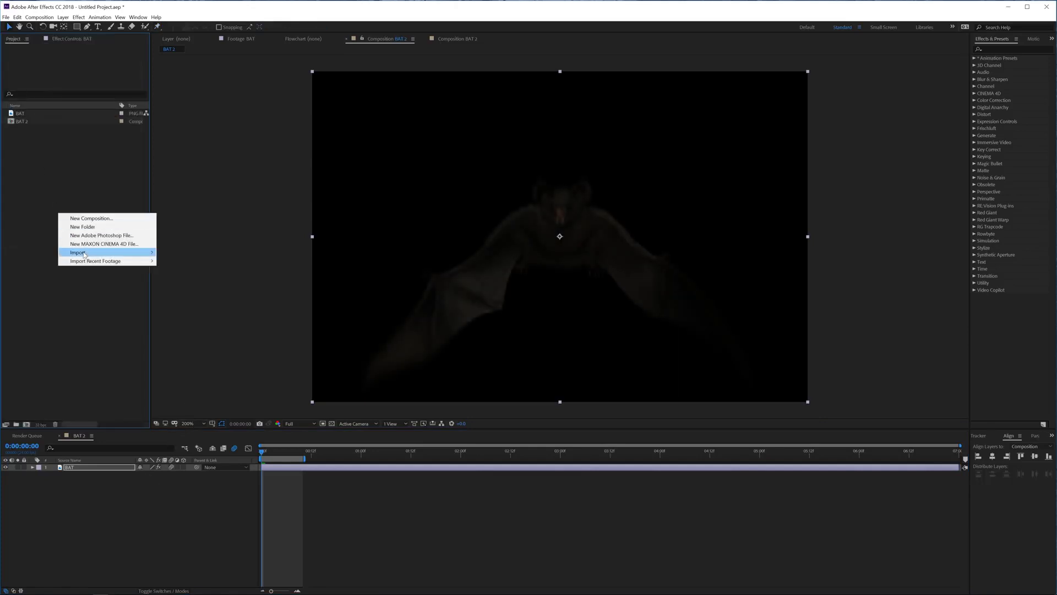
pyautogui.moveTo(87, 254)
pyautogui.click(176, 255)
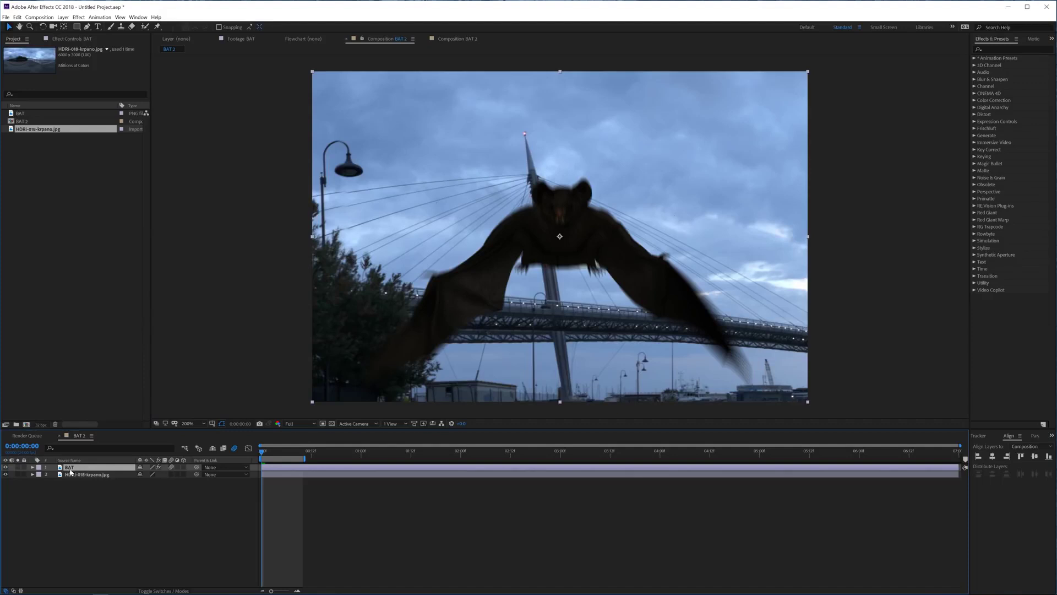
# Pre-compose the BAT layer into BAT Comp 1, moving all attributes.
pyautogui.click(63, 17)
pyautogui.click(110, 281)
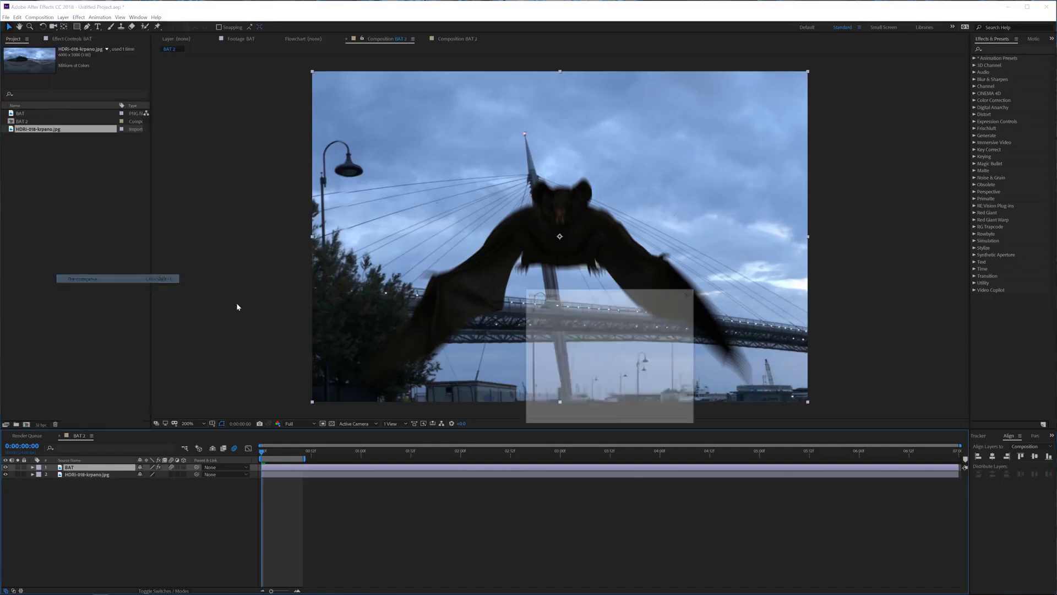
pyautogui.click(571, 367)
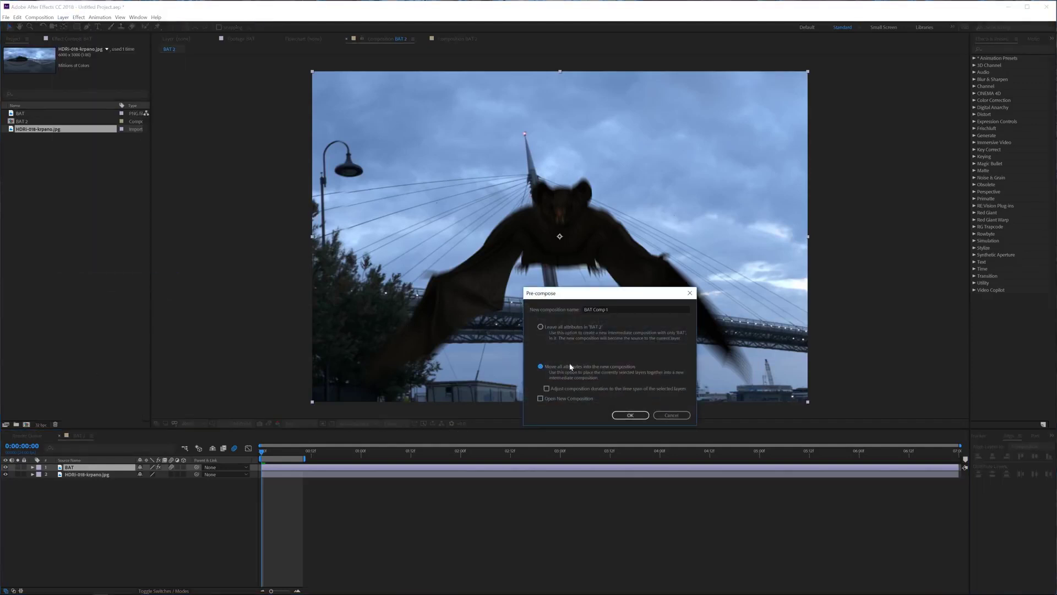
pyautogui.click(631, 414)
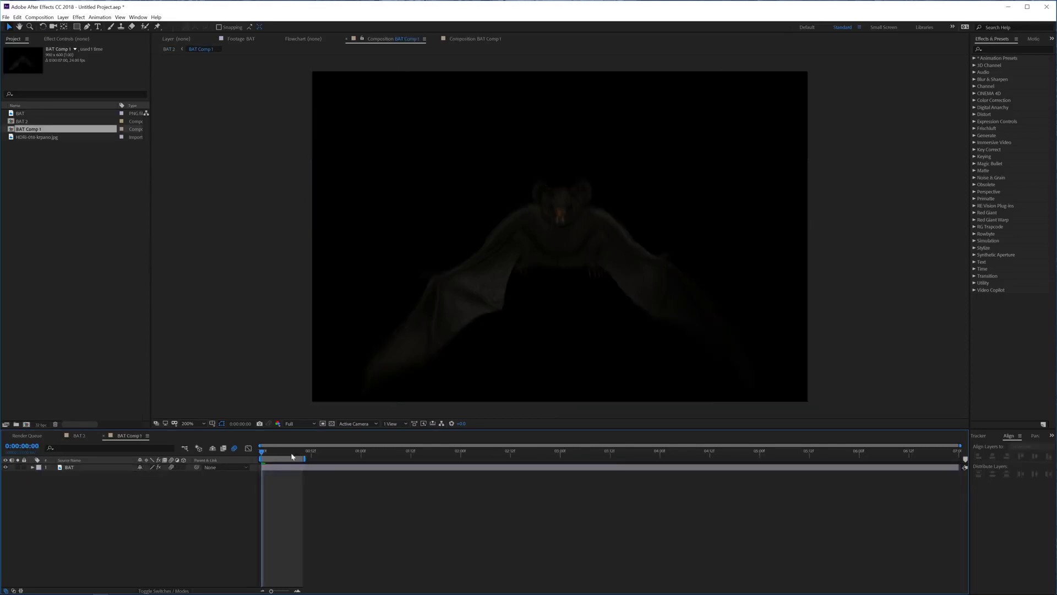
# Trim BAT Comp 1 to its one-flap work area, then return to BAT 2.
pyautogui.moveTo(292, 456)
pyautogui.mouseDown()
pyautogui.moveTo(256, 456)
pyautogui.moveTo(282, 456)
pyautogui.mouseUp()
pyautogui.rightClick(281, 459)
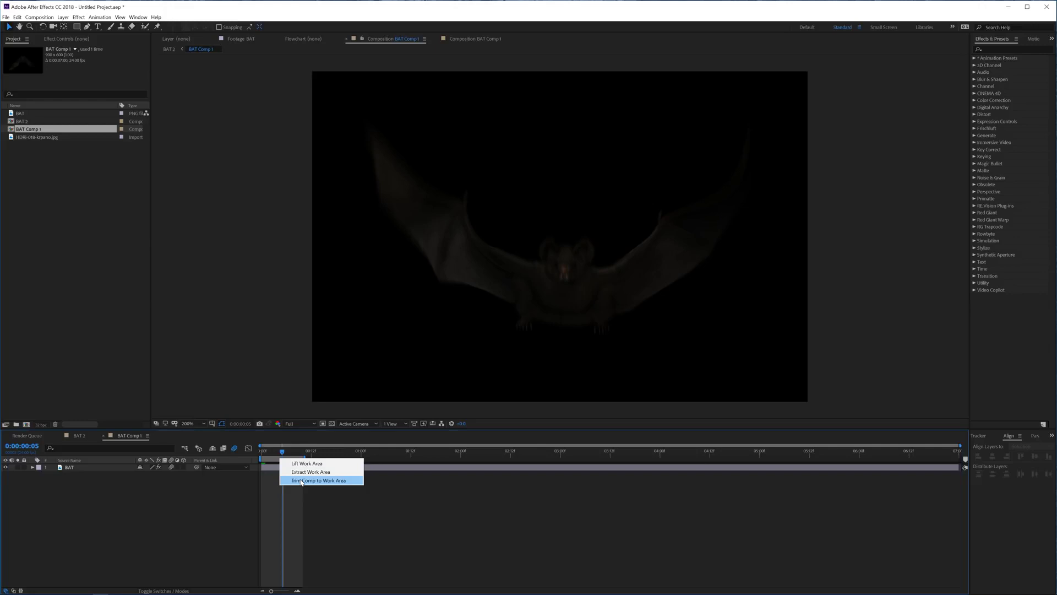
pyautogui.click(301, 481)
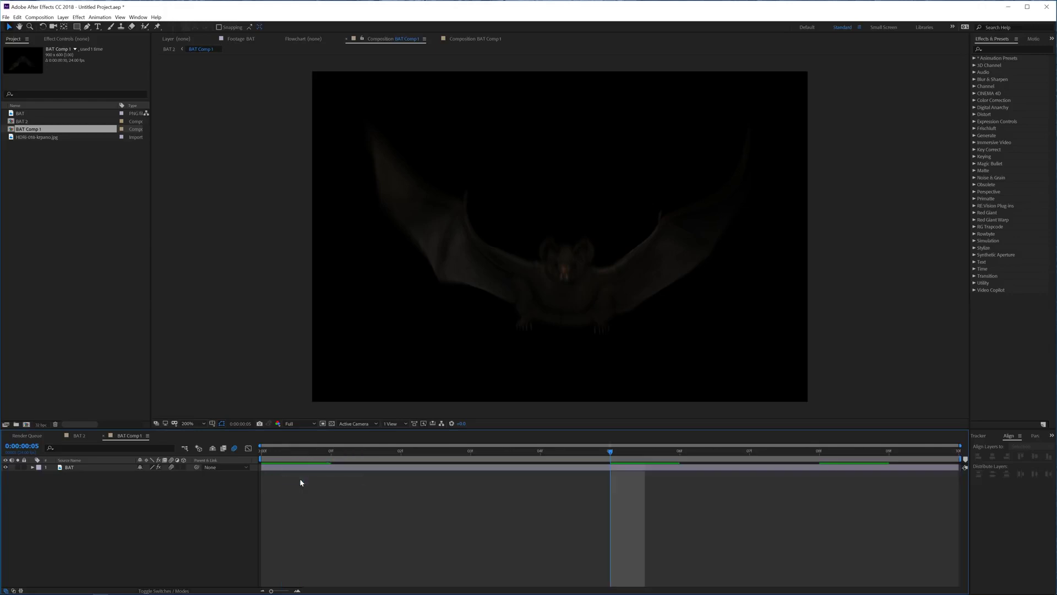
pyautogui.click(90, 438)
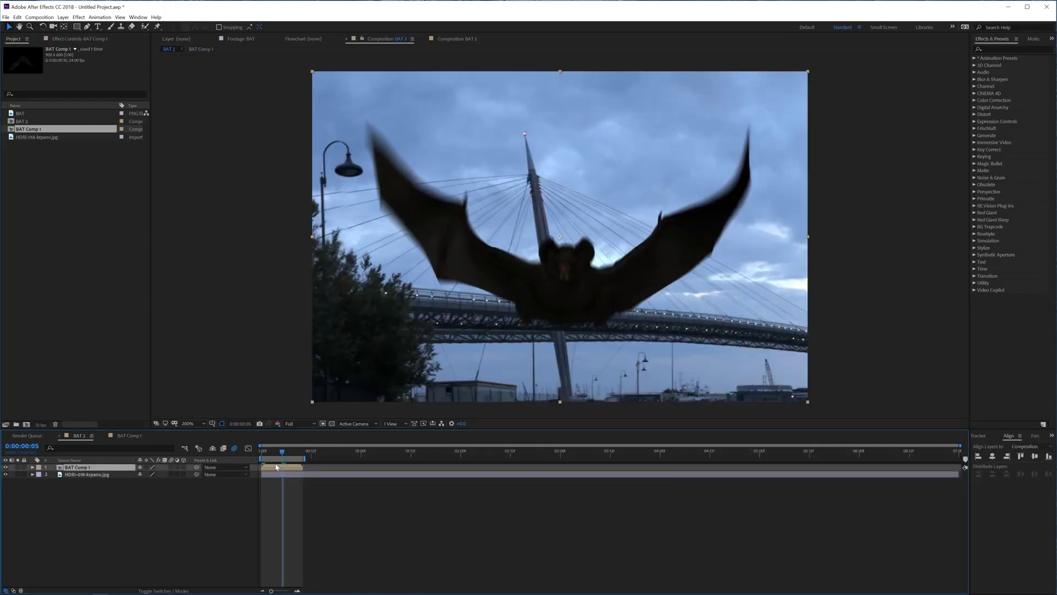
# Enable time remapping on the BAT Comp 1 layer.
pyautogui.rightClick(80, 469)
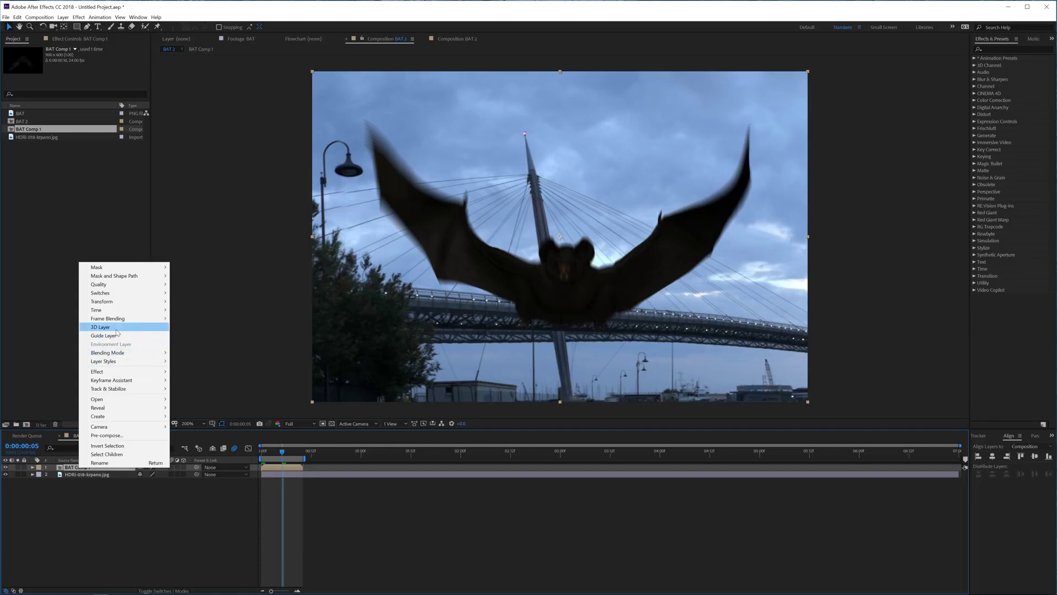
pyautogui.moveTo(123, 312)
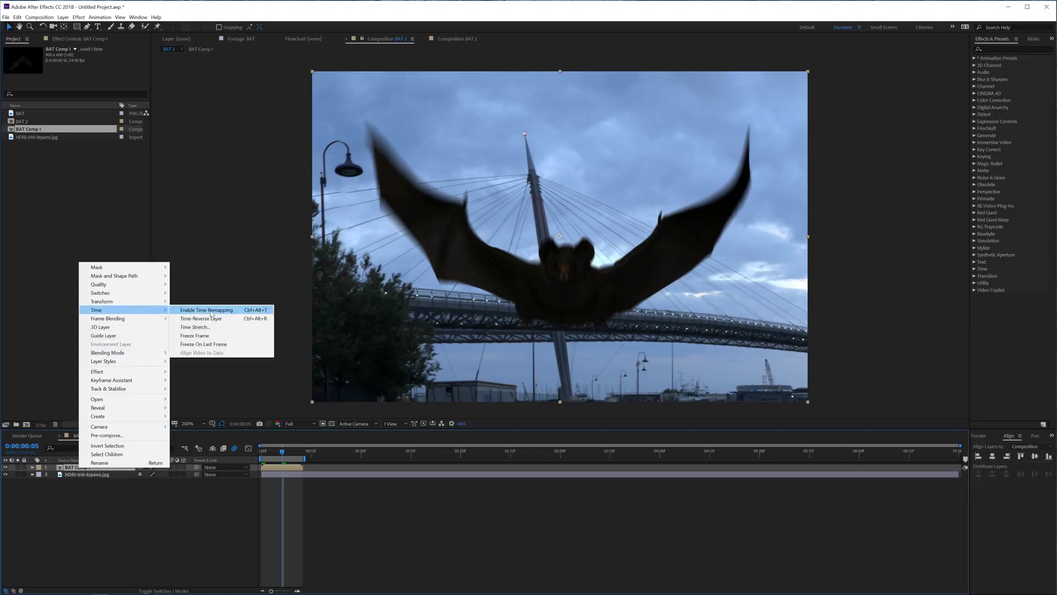
pyautogui.click(211, 312)
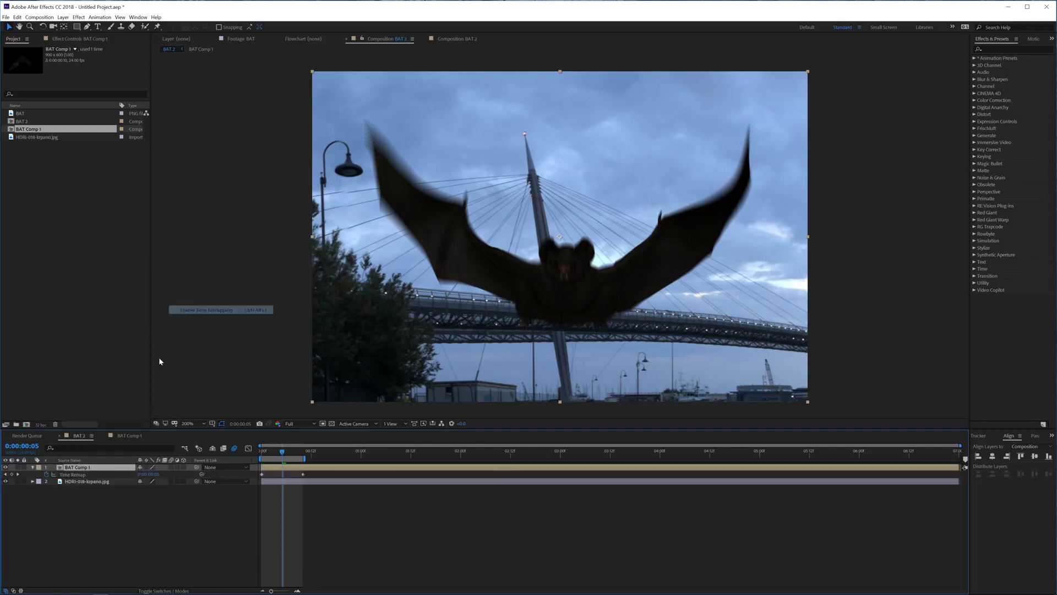
# Add a loopOut(type = "cycle") expression to Time Remap and extend the work area to ~4 seconds.
pyautogui.keyDown('alt'); pyautogui.click(46, 474); pyautogui.keyUp('alt')
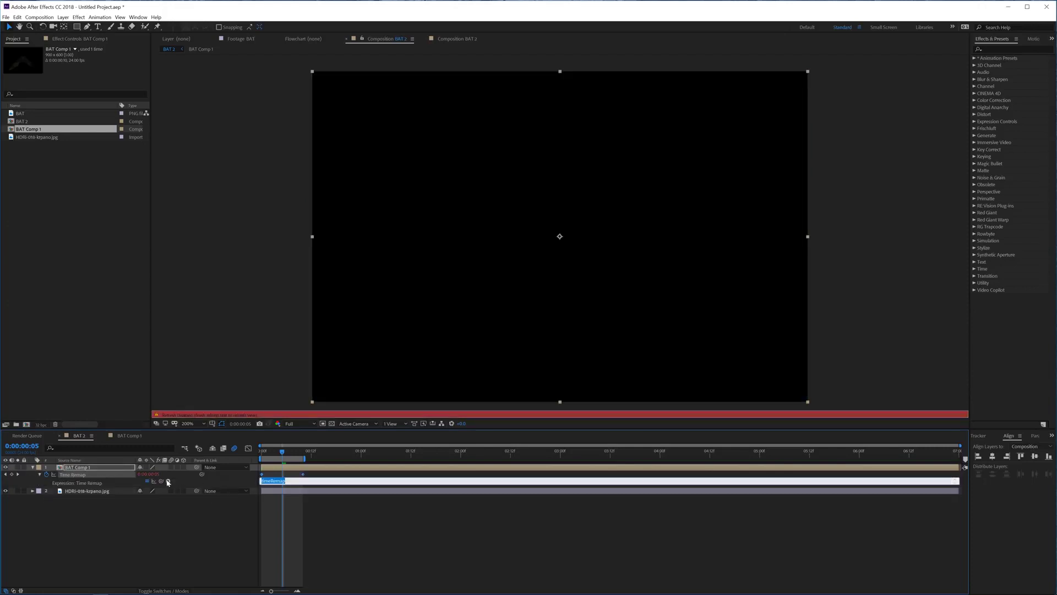
pyautogui.click(169, 482)
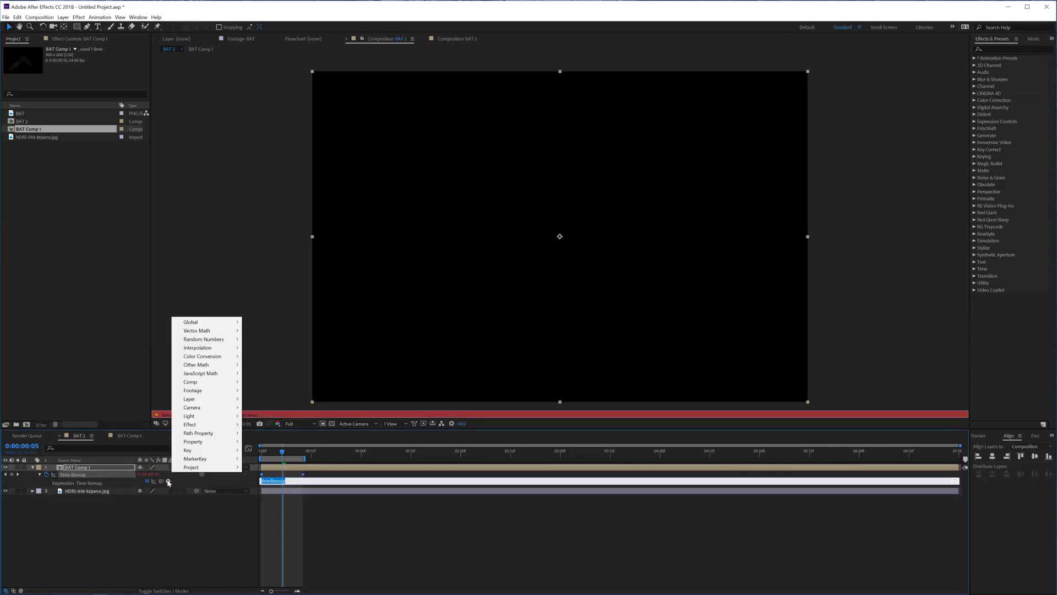
pyautogui.moveTo(226, 442)
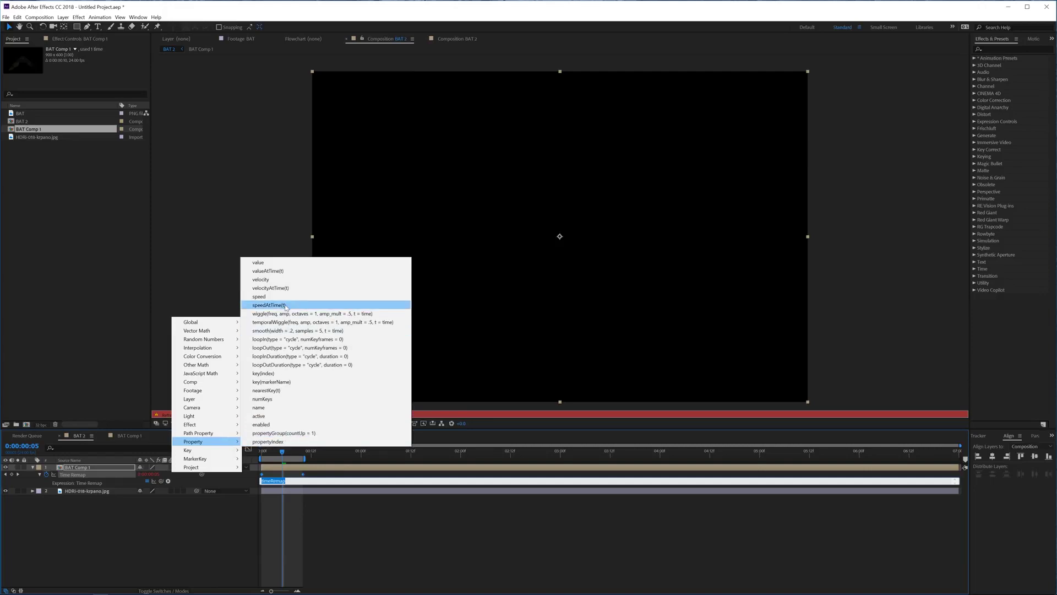
pyautogui.click(261, 347)
pyautogui.click(242, 523)
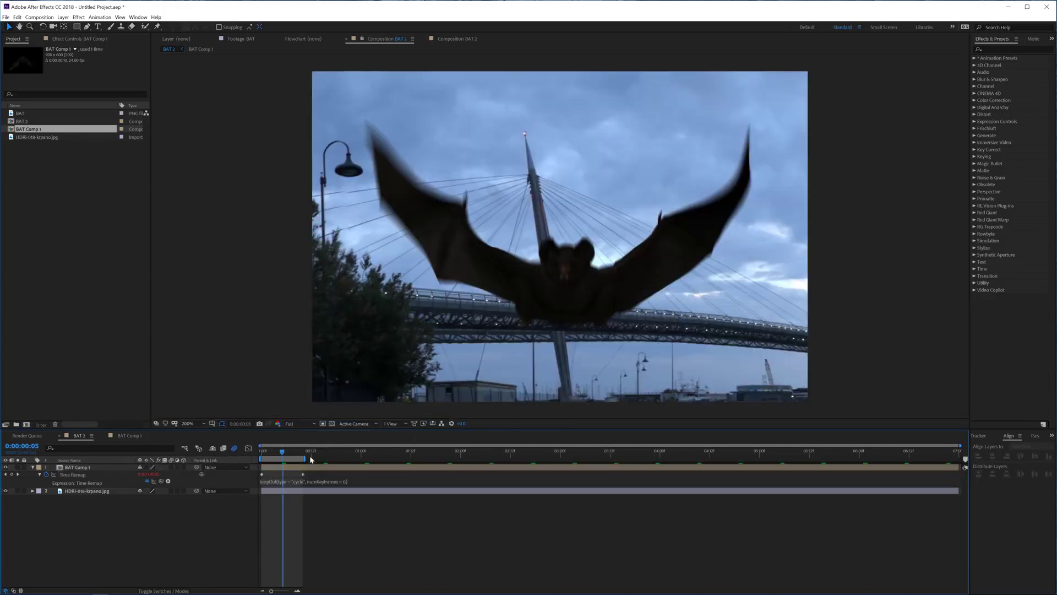
pyautogui.moveTo(305, 459); pyautogui.dragTo(682, 454)
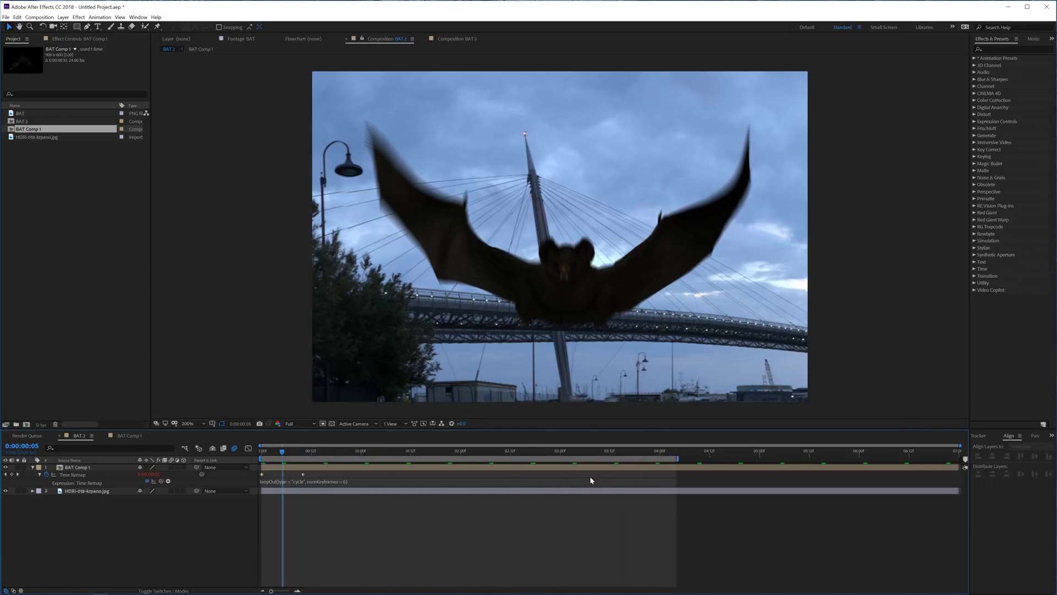
pyautogui.press('space')
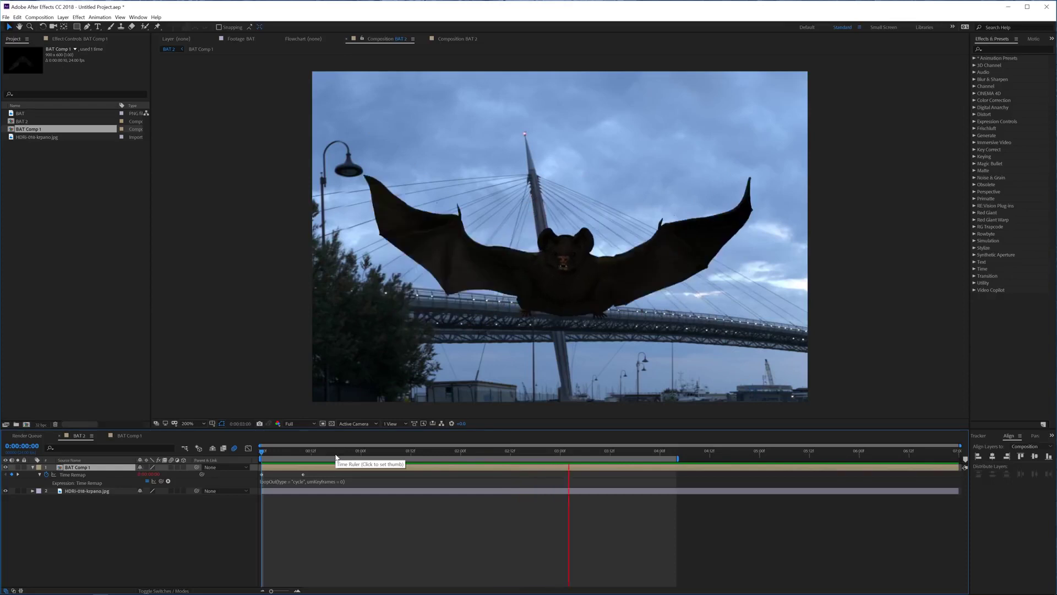
# Scale the bat down to 8%.
pyautogui.click(114, 470)
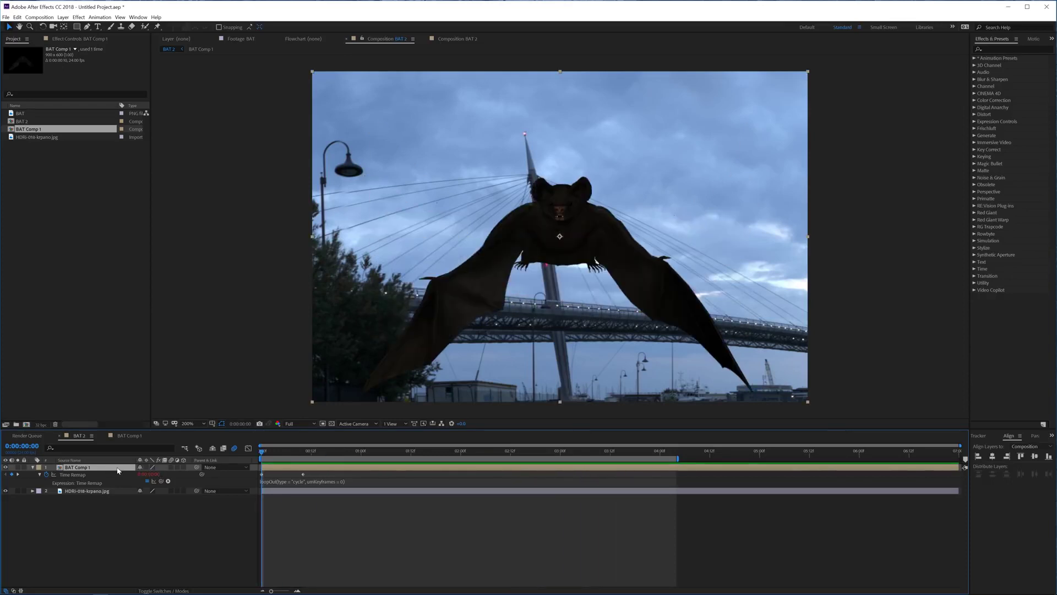
pyautogui.press('s')
pyautogui.moveTo(165, 474); pyautogui.dragTo(93, 474)
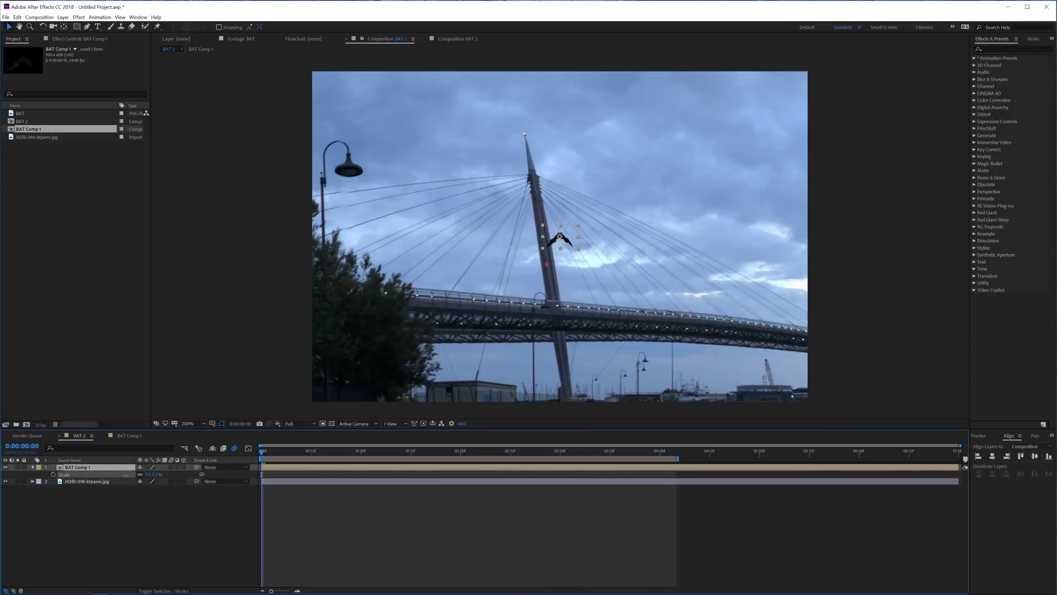
pyautogui.moveTo(542, 248); pyautogui.dragTo(618, 173)
# Keyframe the bat's position at 0:00 and move it off the right edge at 2:04.
pyautogui.press('p')
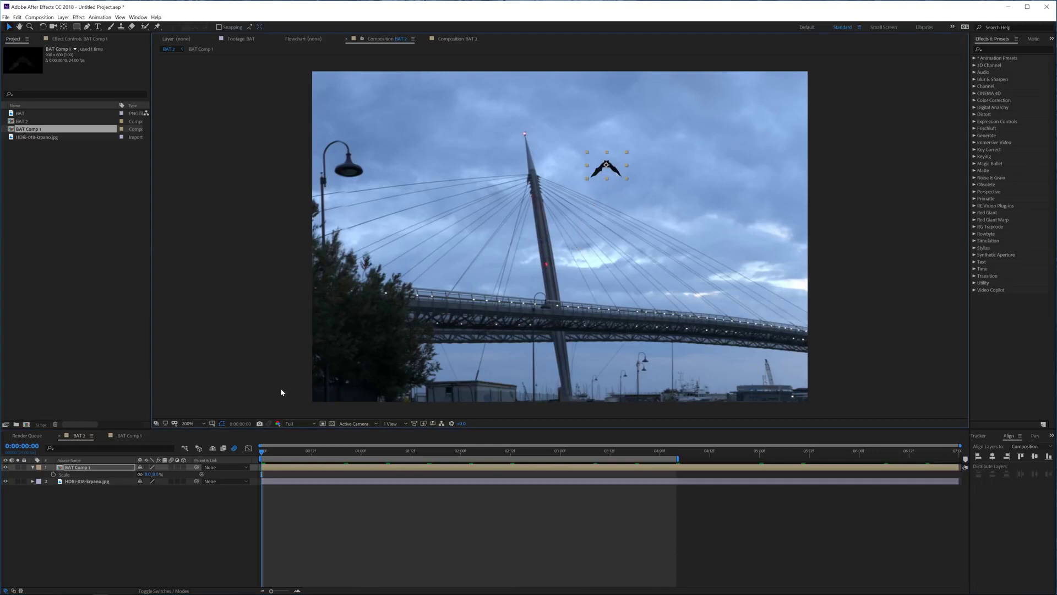
pyautogui.click(53, 474)
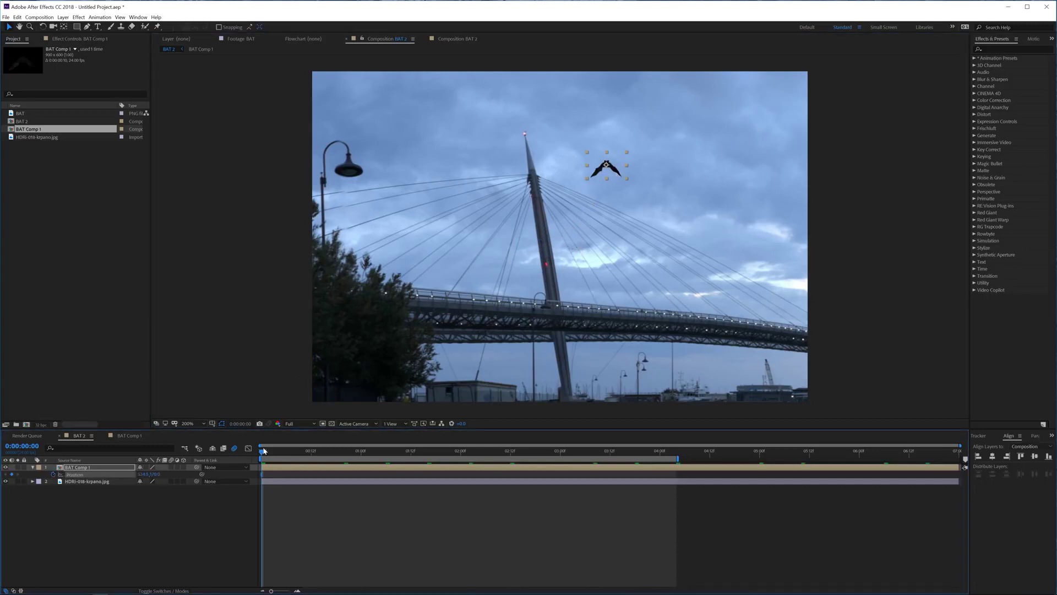
pyautogui.moveTo(264, 450); pyautogui.dragTo(477, 450)
pyautogui.moveTo(607, 165); pyautogui.dragTo(829, 193)
# Keyframe Scale at 2:04, make the bat smaller at the start, and preview.
pyautogui.press('s')
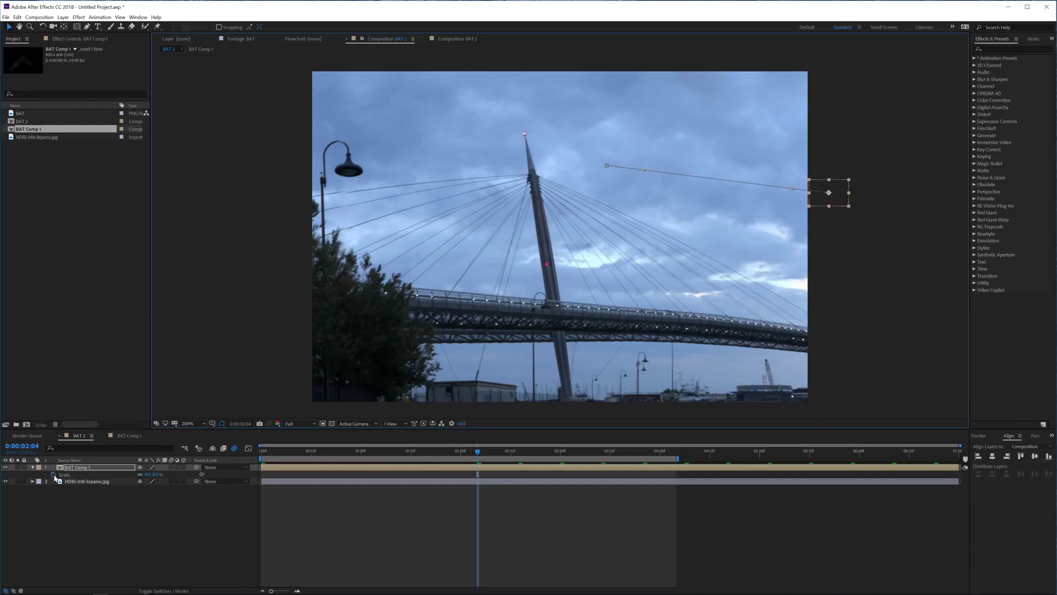
pyautogui.click(53, 474)
pyautogui.press('Home')
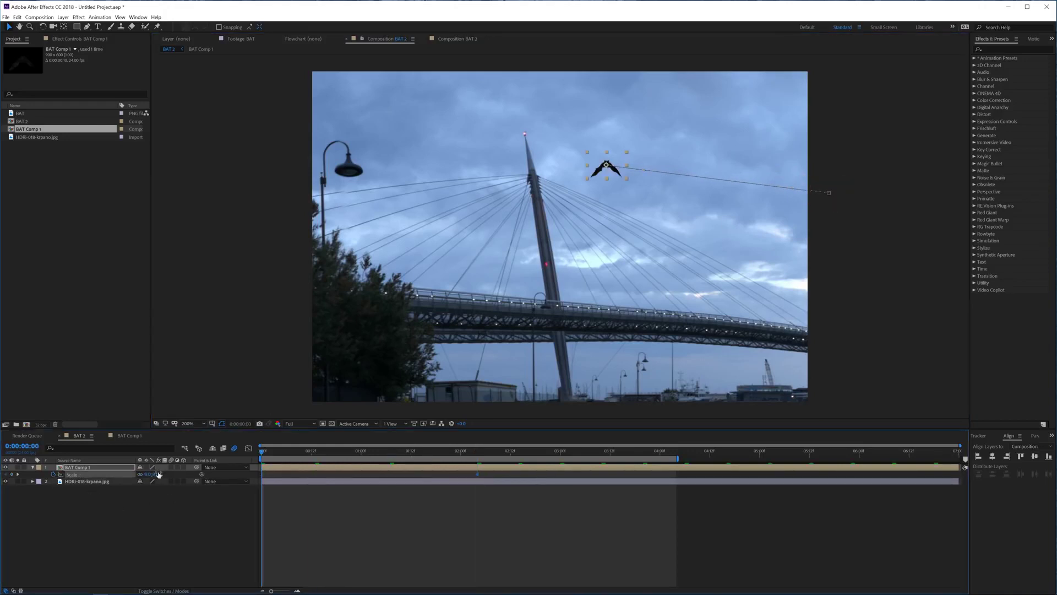
pyautogui.moveTo(160, 474); pyautogui.dragTo(158, 475)
pyautogui.click(395, 509)
pyautogui.press('space')
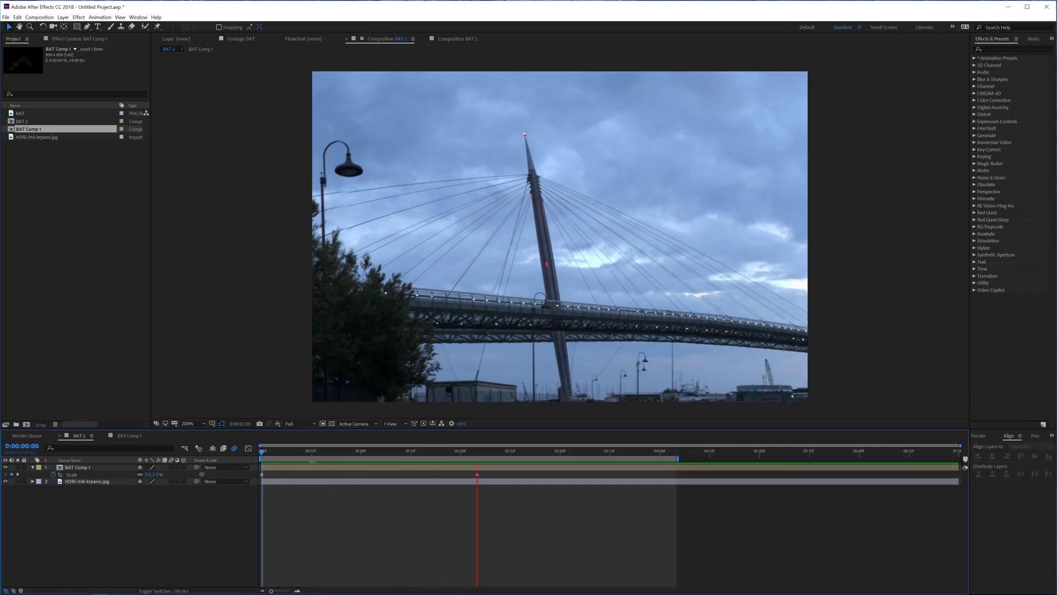
pyautogui.press('space')
# Duplicate the bat, move the copy's path up-left, and nudge its keyframe earlier.
pyautogui.click(263, 467)
pyautogui.hotkey('ctrl', 'd')
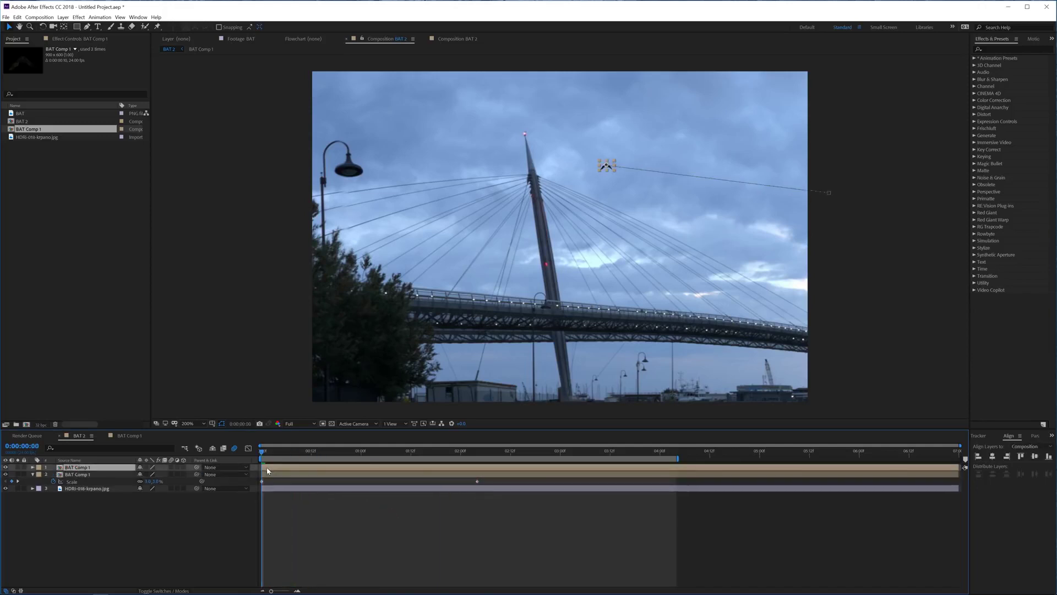
pyautogui.press('p')
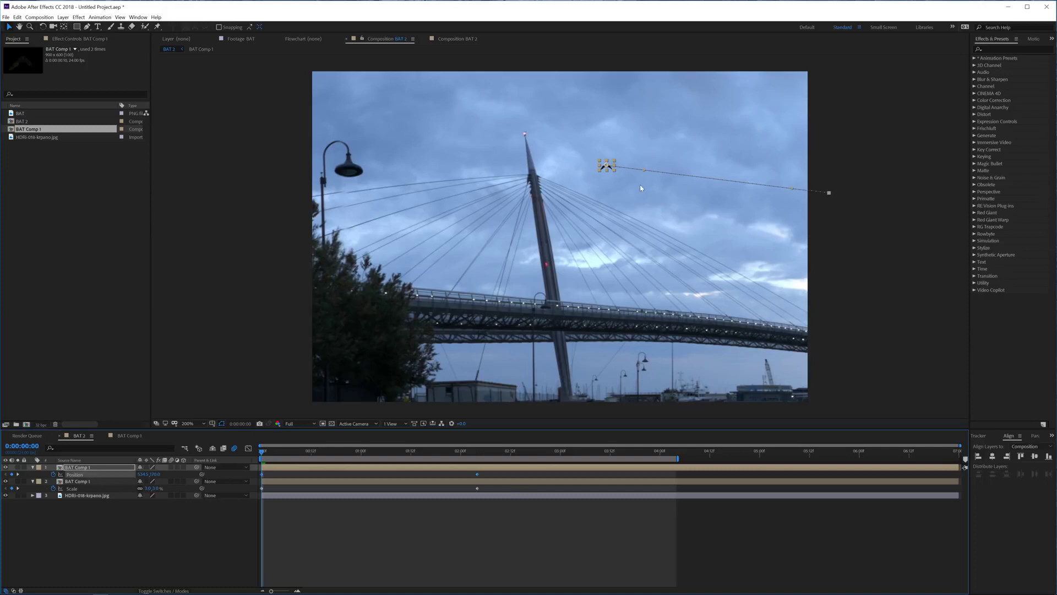
pyautogui.moveTo(611, 169); pyautogui.dragTo(570, 128)
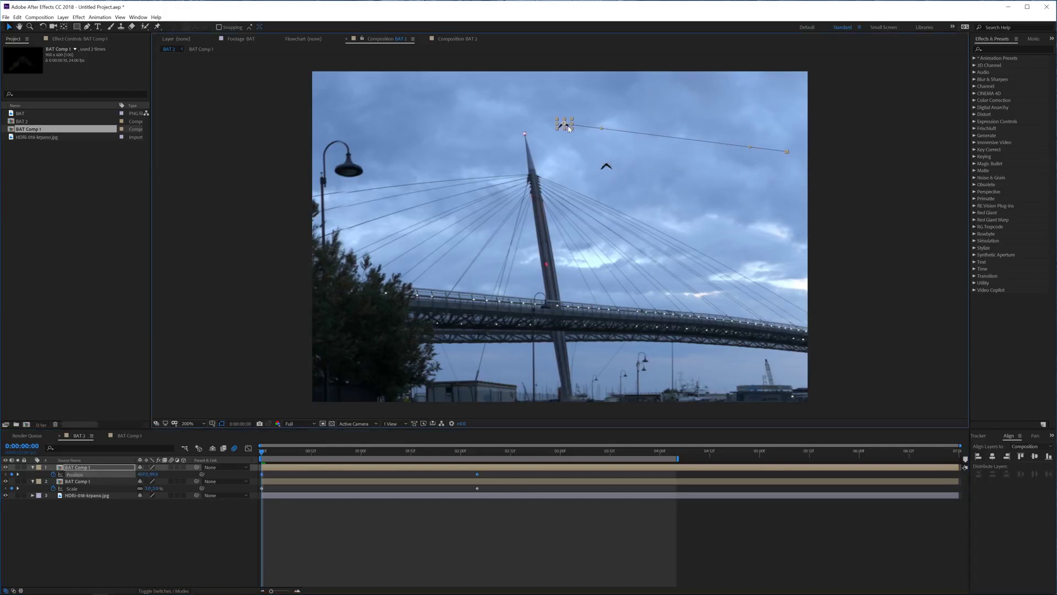
pyautogui.moveTo(479, 480); pyautogui.dragTo(471, 477)
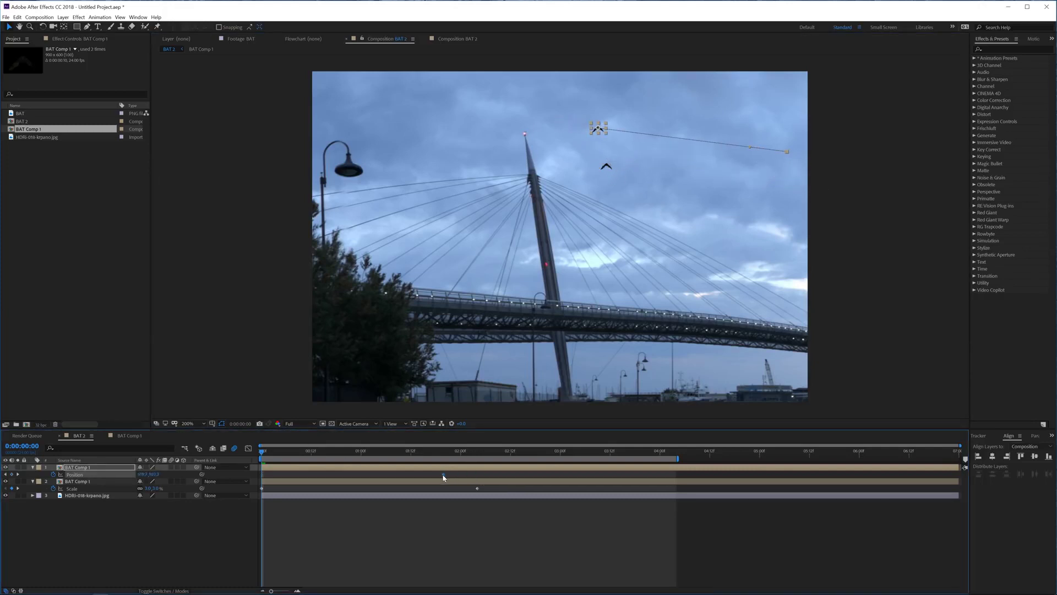
# Slide the second bat's layer slightly earlier in time and preview both bats.
pyautogui.click(443, 526)
pyautogui.click(449, 468)
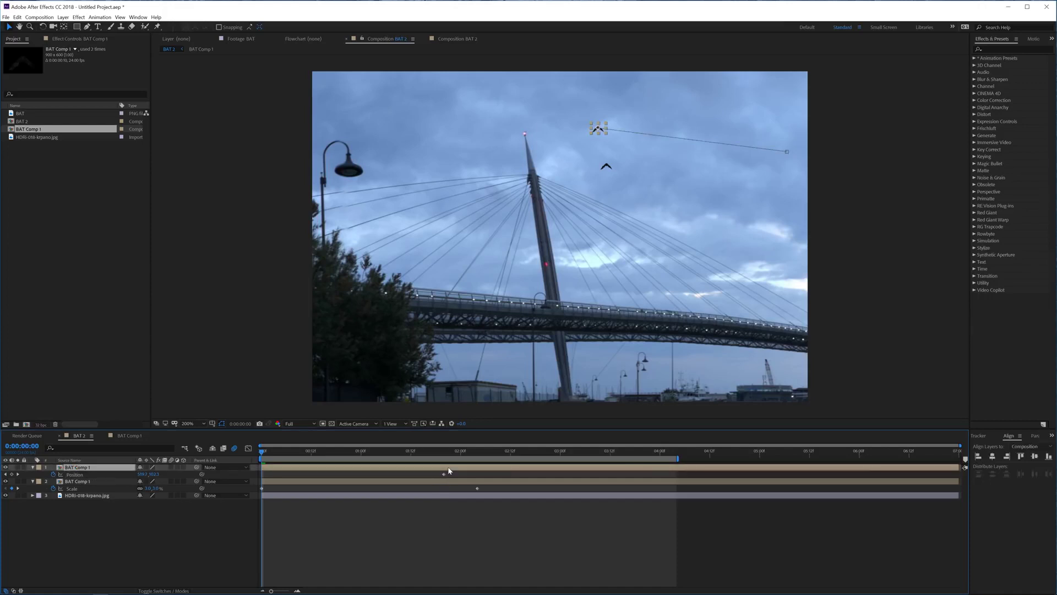
pyautogui.moveTo(444, 470); pyautogui.dragTo(421, 470)
pyautogui.click(423, 527)
pyautogui.press('space')
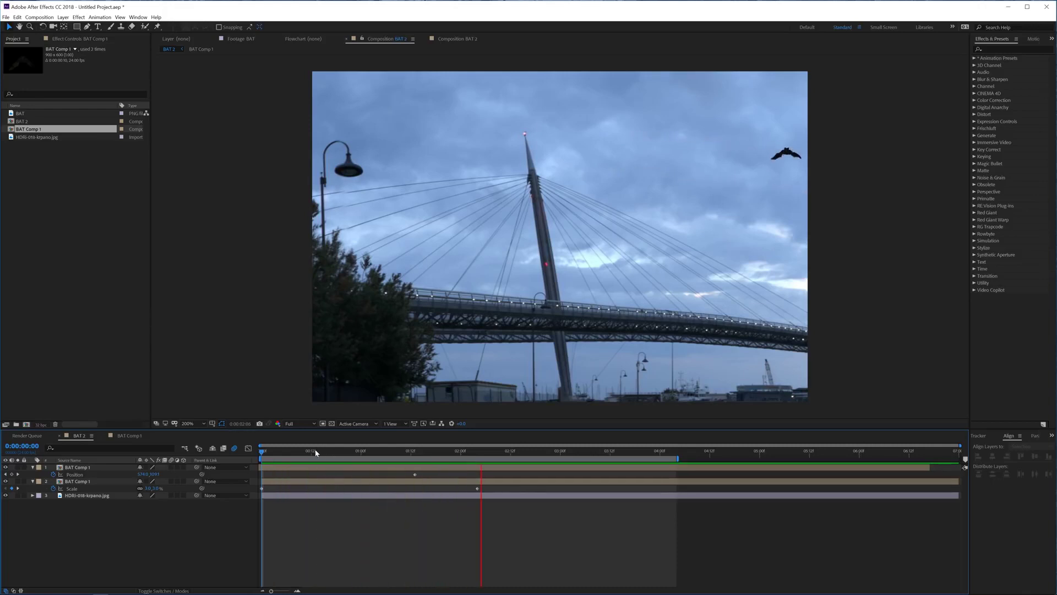
# At 0:00:01:13, move the second bat lower and right, then preview.
pyautogui.moveTo(304, 453); pyautogui.dragTo(420, 454)
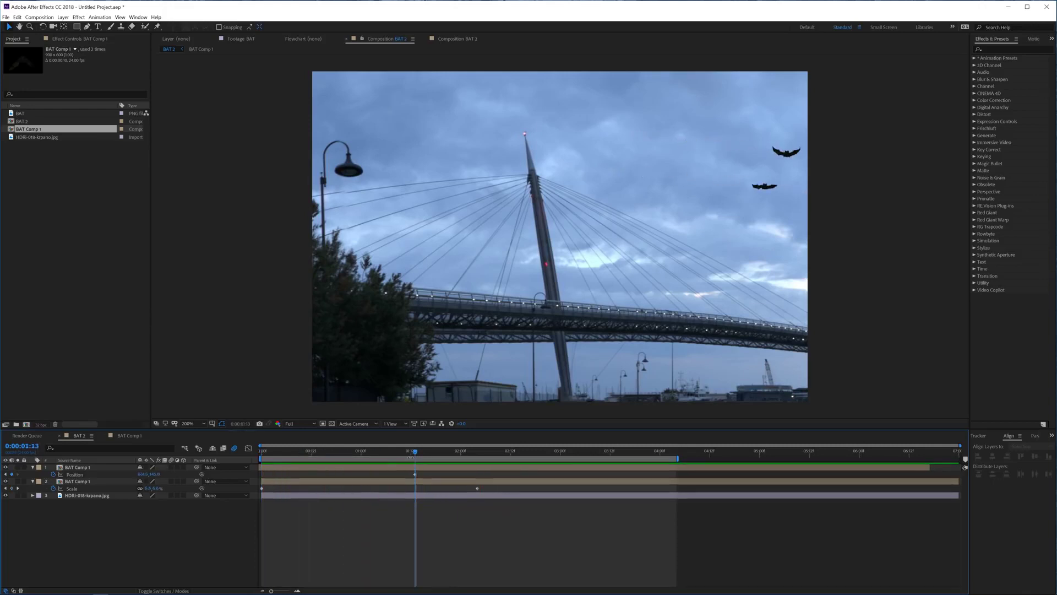
pyautogui.click(400, 473)
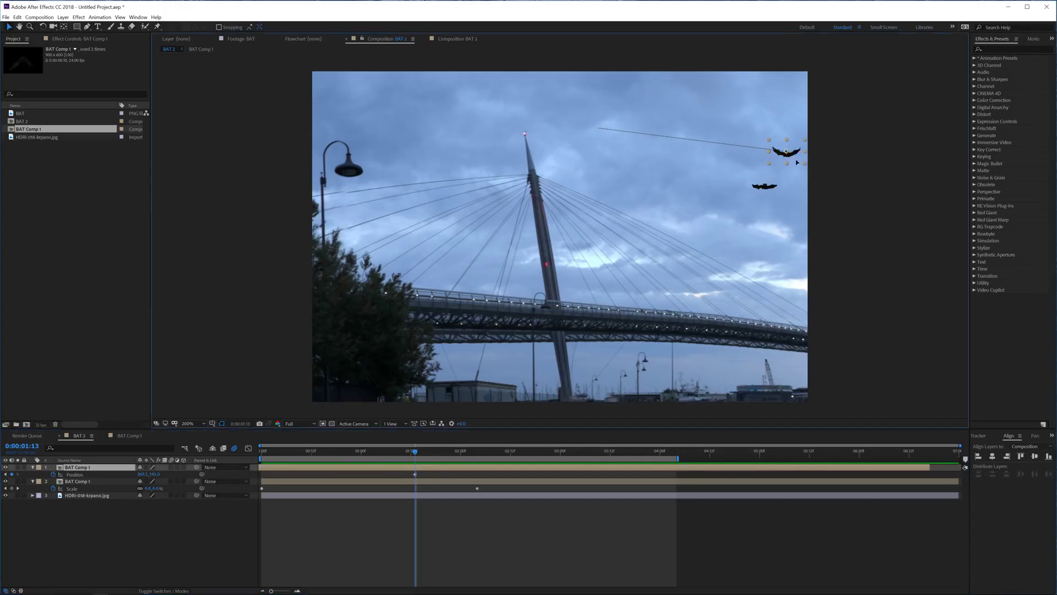
pyautogui.moveTo(784, 165); pyautogui.dragTo(817, 191)
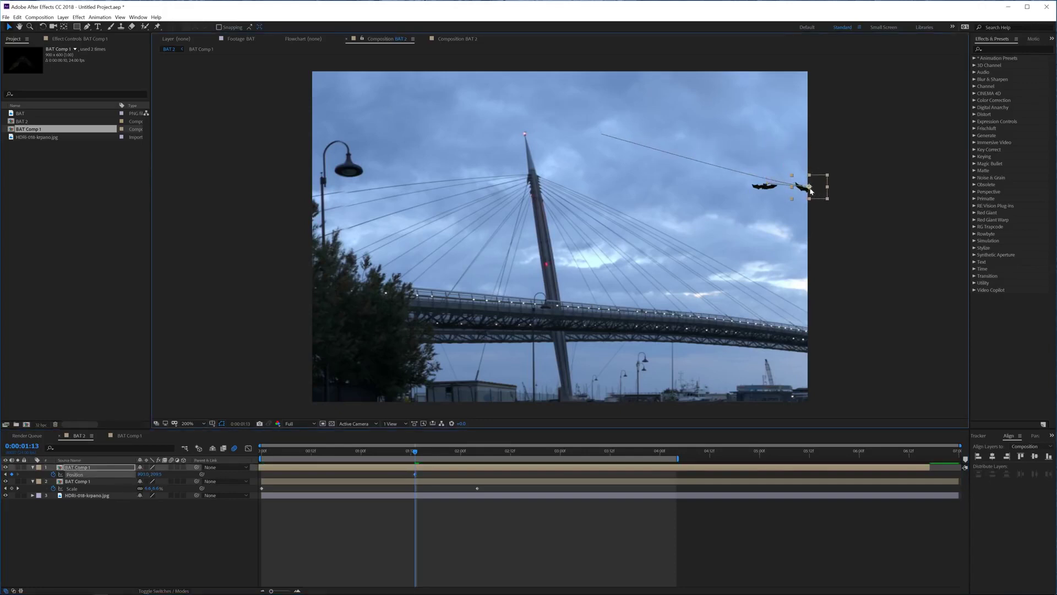
pyautogui.press('space')
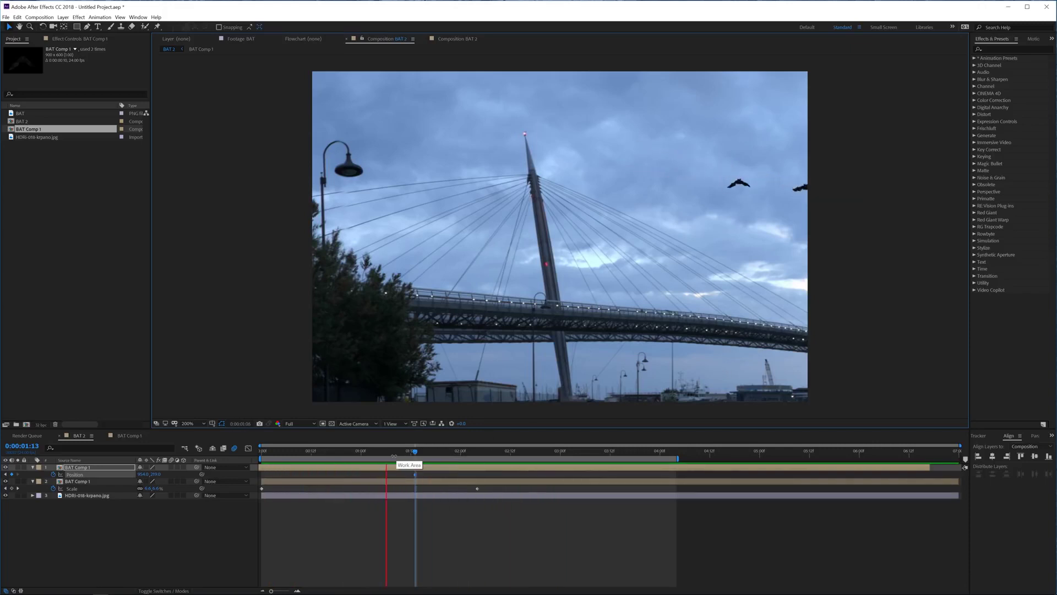
pyautogui.moveTo(397, 456); pyautogui.dragTo(305, 459)
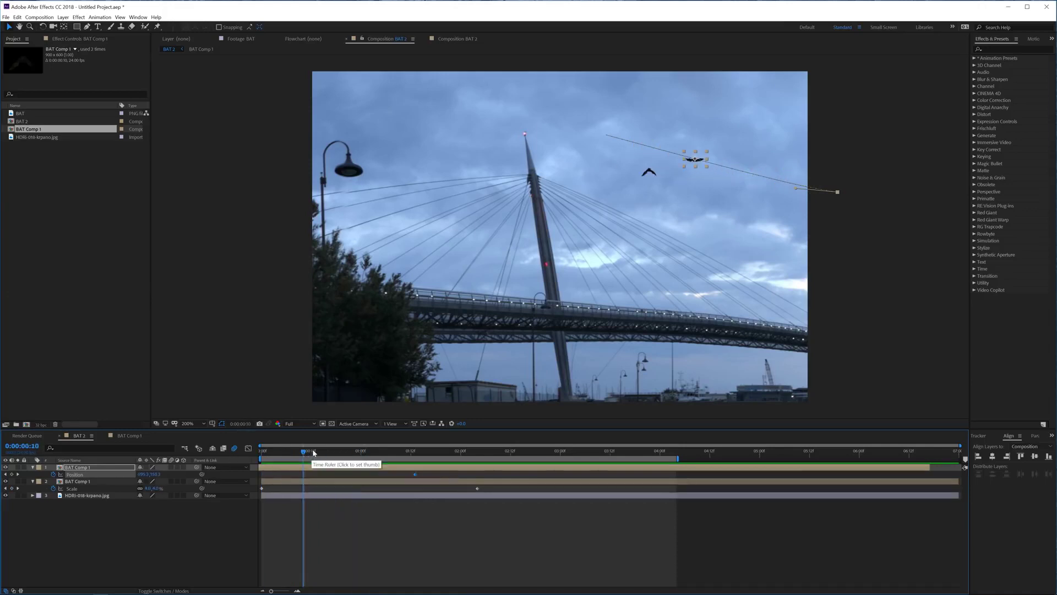
pyautogui.click(311, 523)
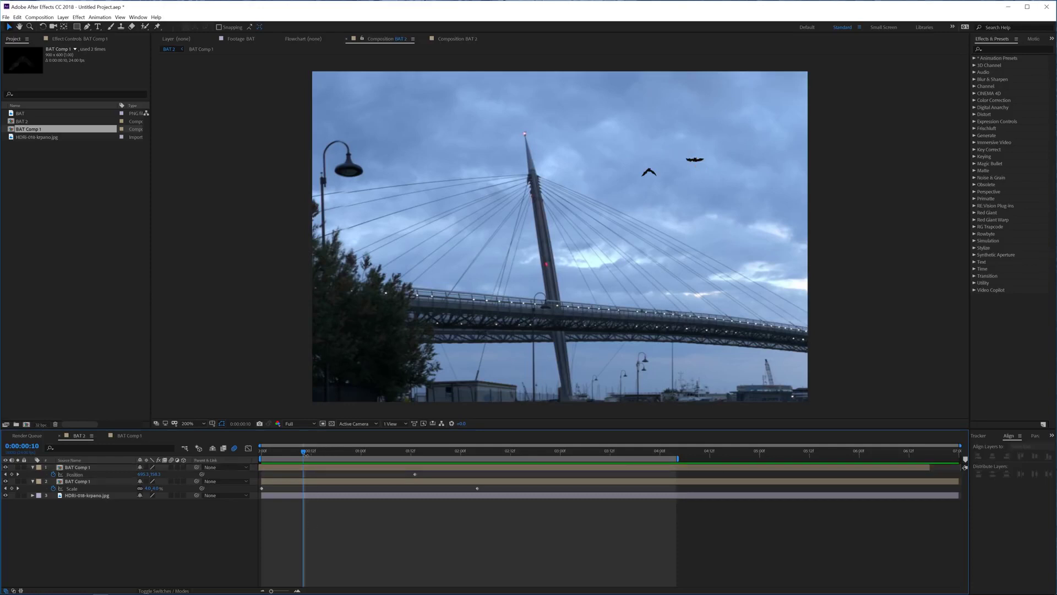
pyautogui.press('Home')
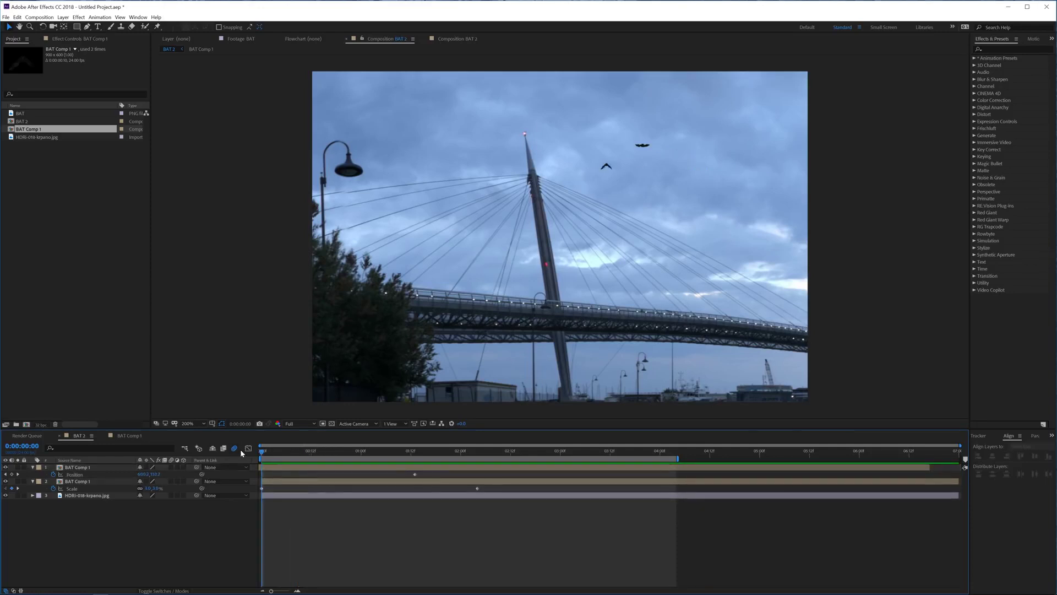